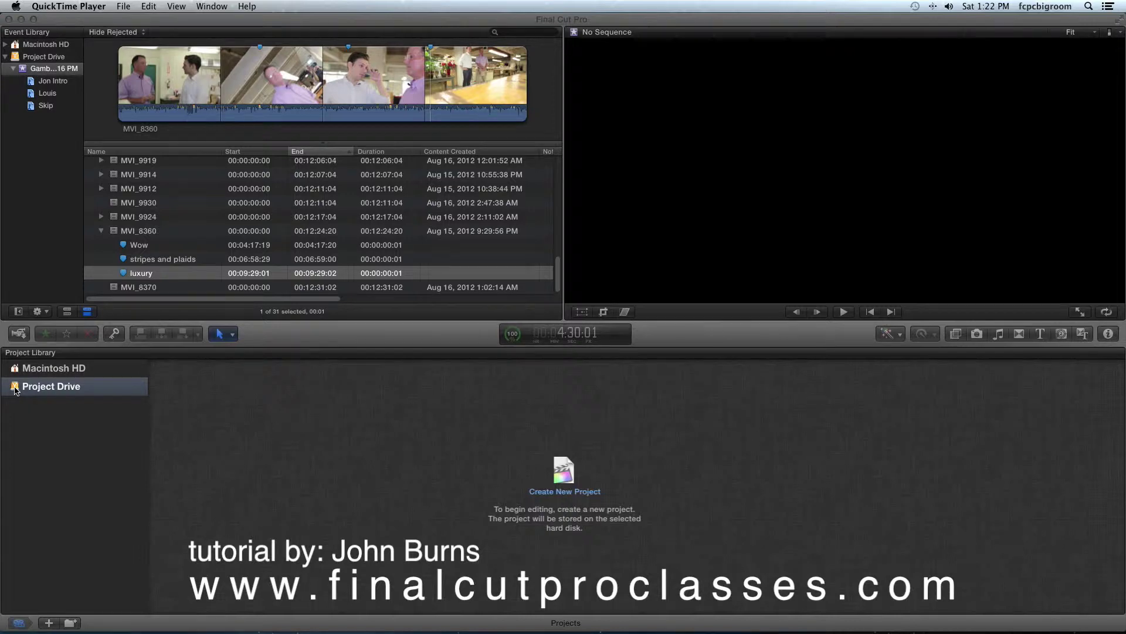
Add a new empty project called 'Gambert' on Project Drive in the Project Library
left_click(16, 391)
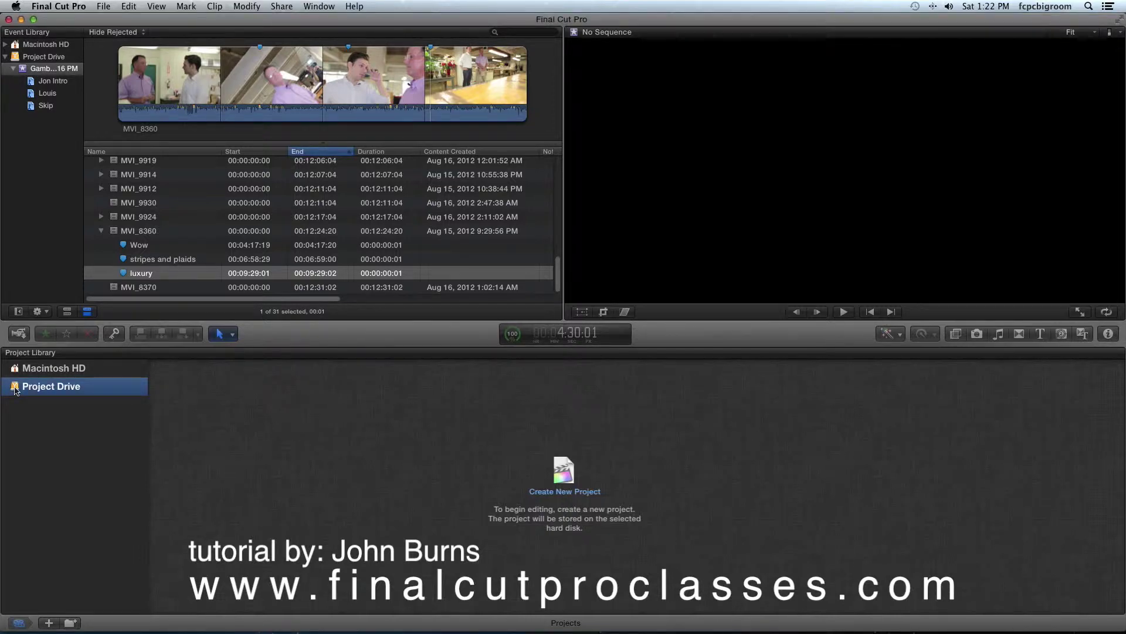
right_click(16, 391)
left_click(47, 392)
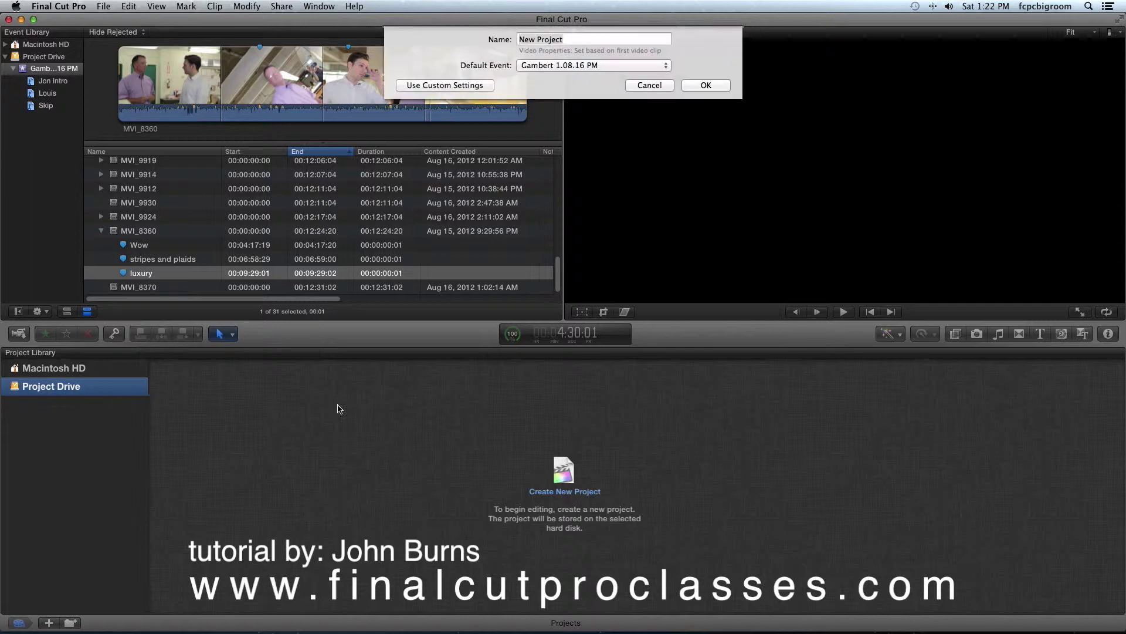
type("Ga")
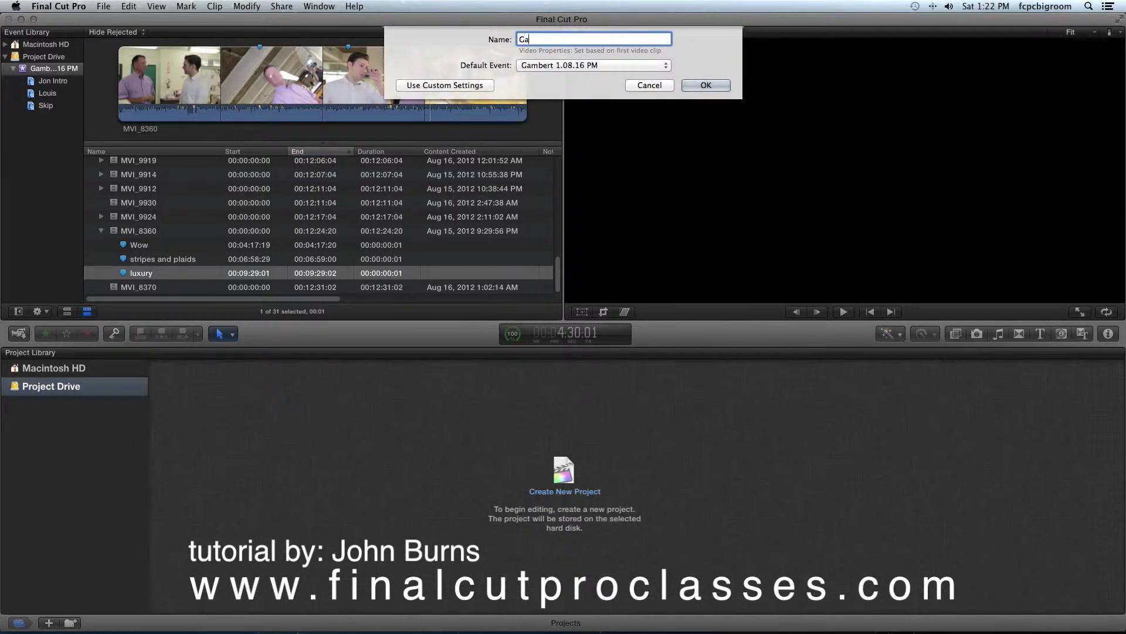
type("mbert")
key("Return")
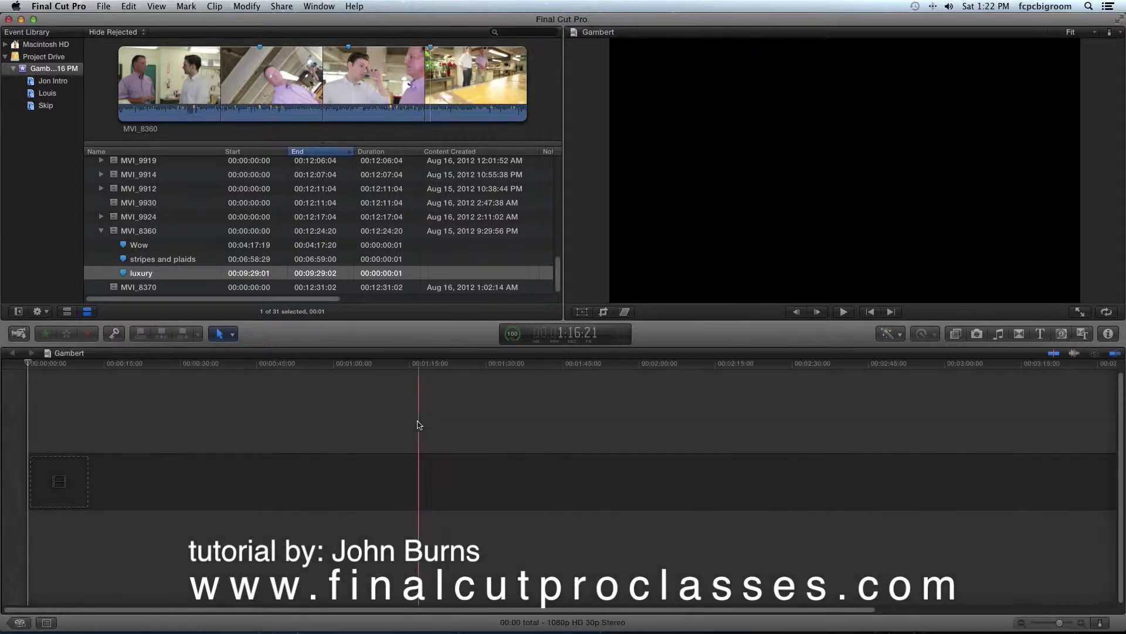
Append MVI_8360 with a later start to the Gambert timeline, making an 08:03:01 project
left_click(175, 91)
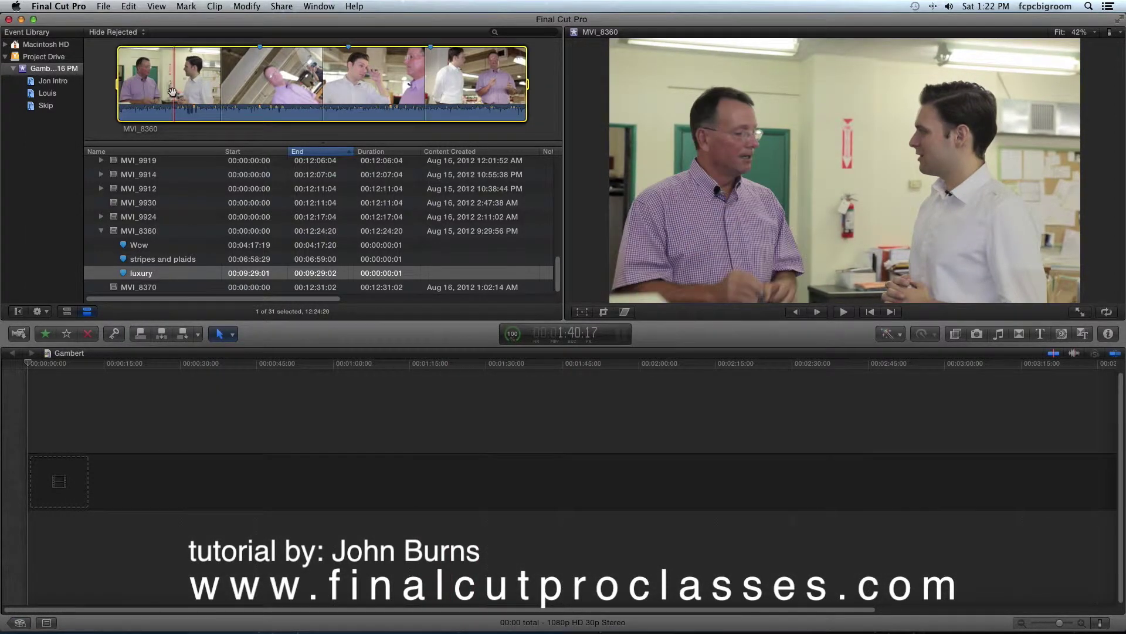
left_click(67, 311)
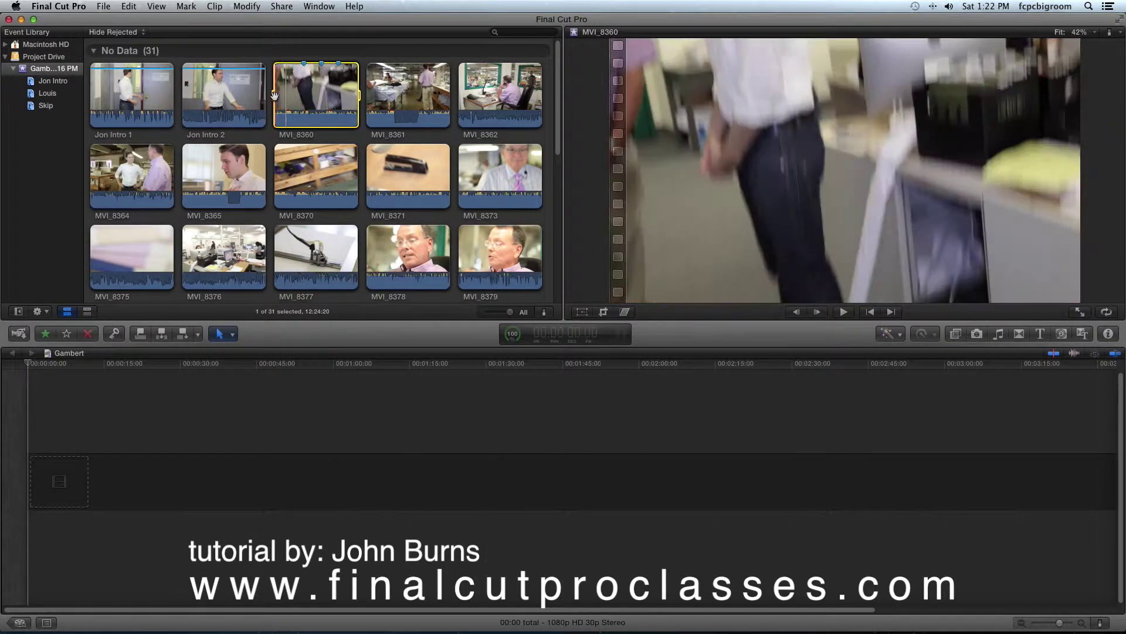
left_click_drag(273, 95, 348, 97)
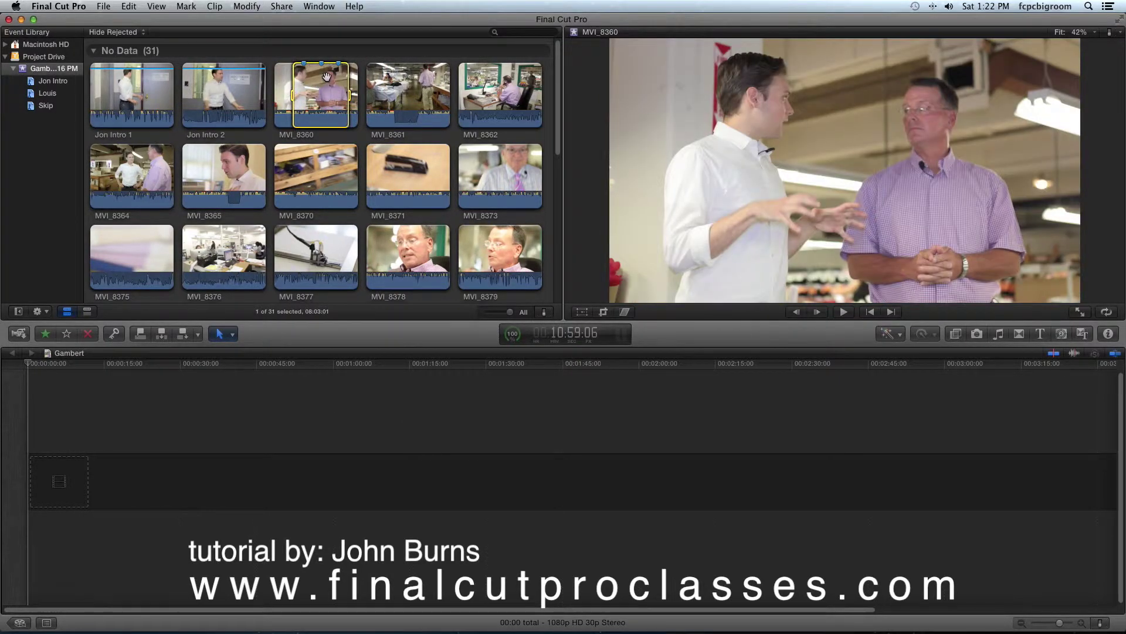
left_click(182, 334)
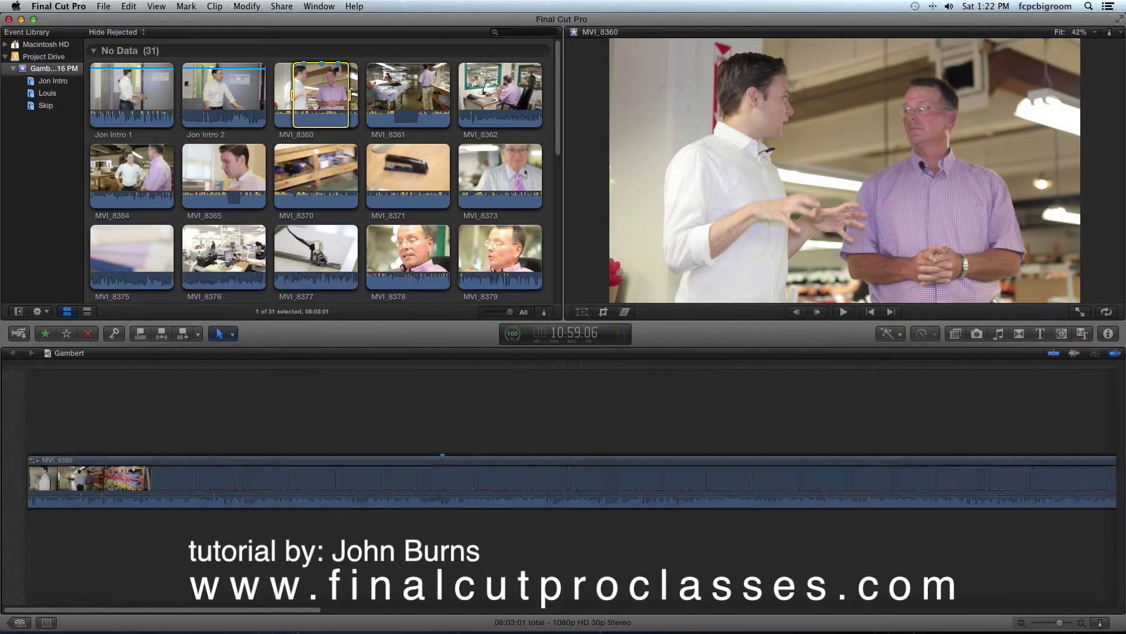
left_click_drag(262, 614, 374, 615)
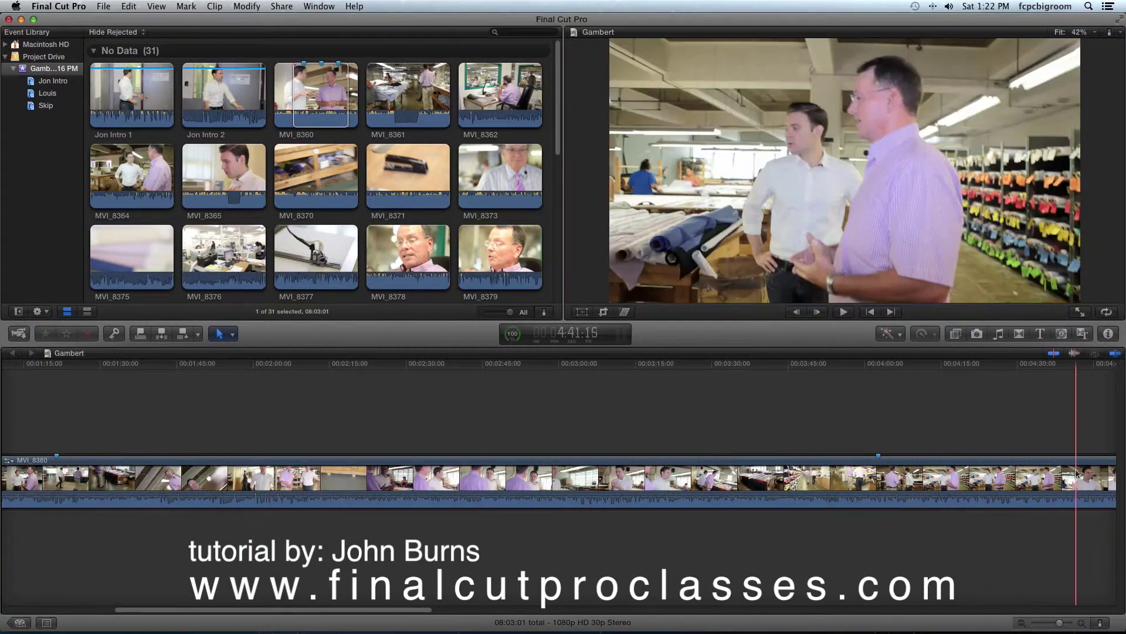
left_click_drag(214, 613, 70, 613)
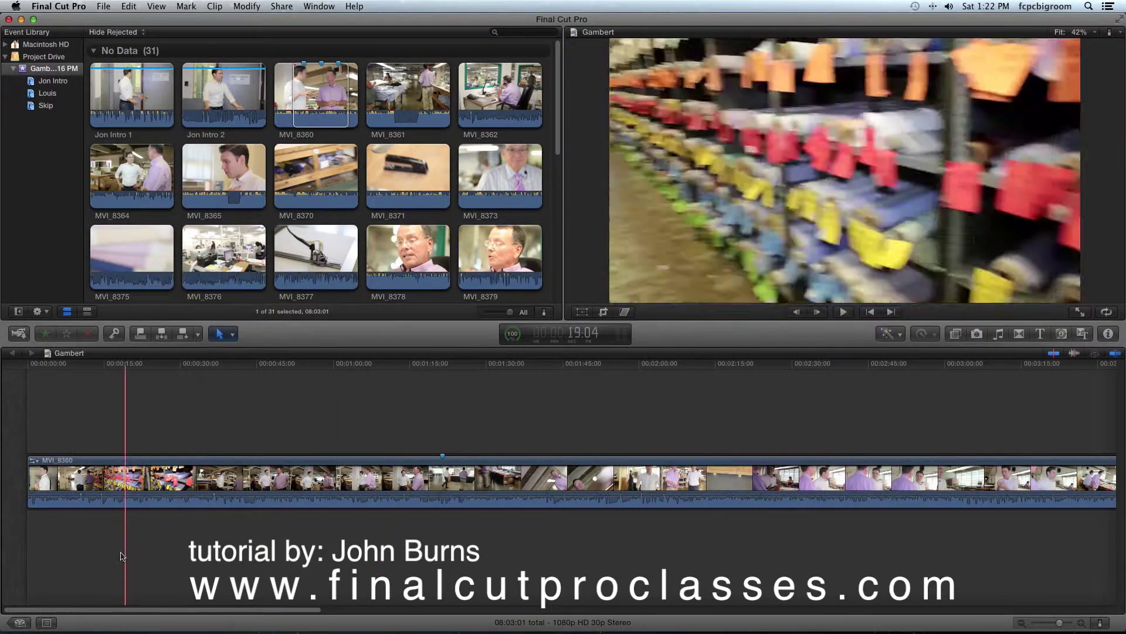
List the timeline's markers in the Timeline Index Tags tab and visit Wow, stripes and…, and luxury
left_click(47, 623)
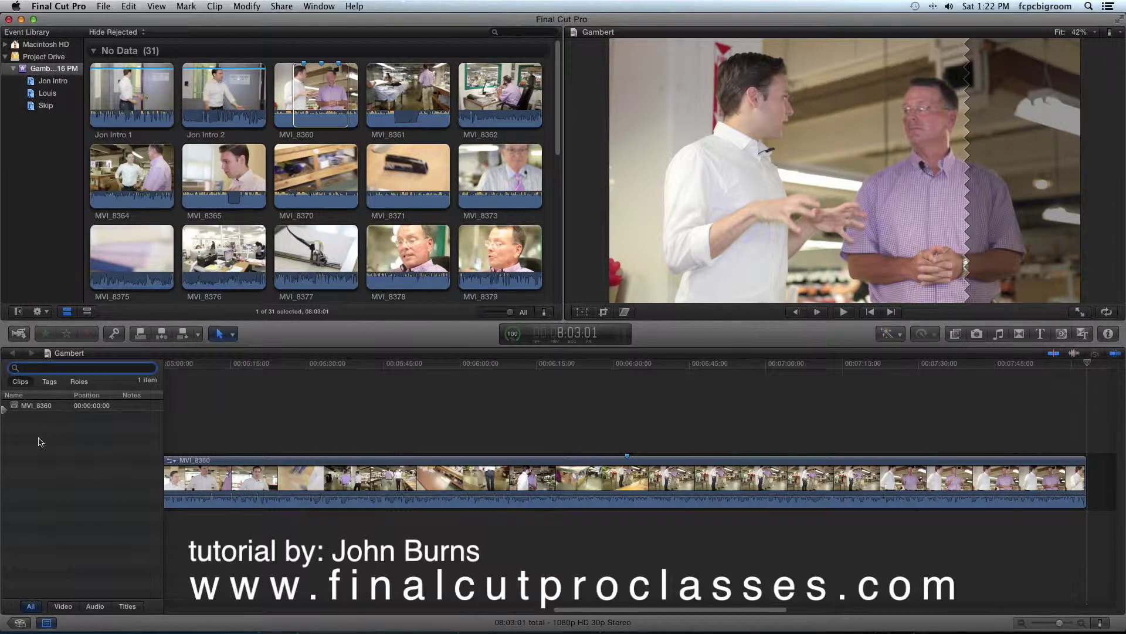
left_click(50, 382)
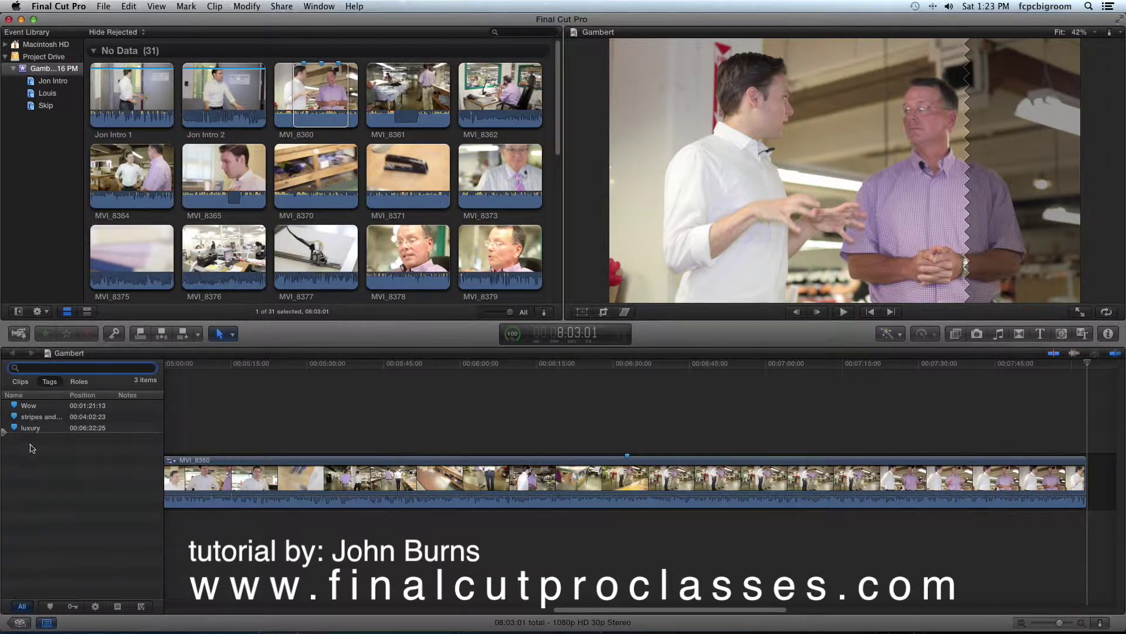
left_click(50, 608)
left_click(33, 410)
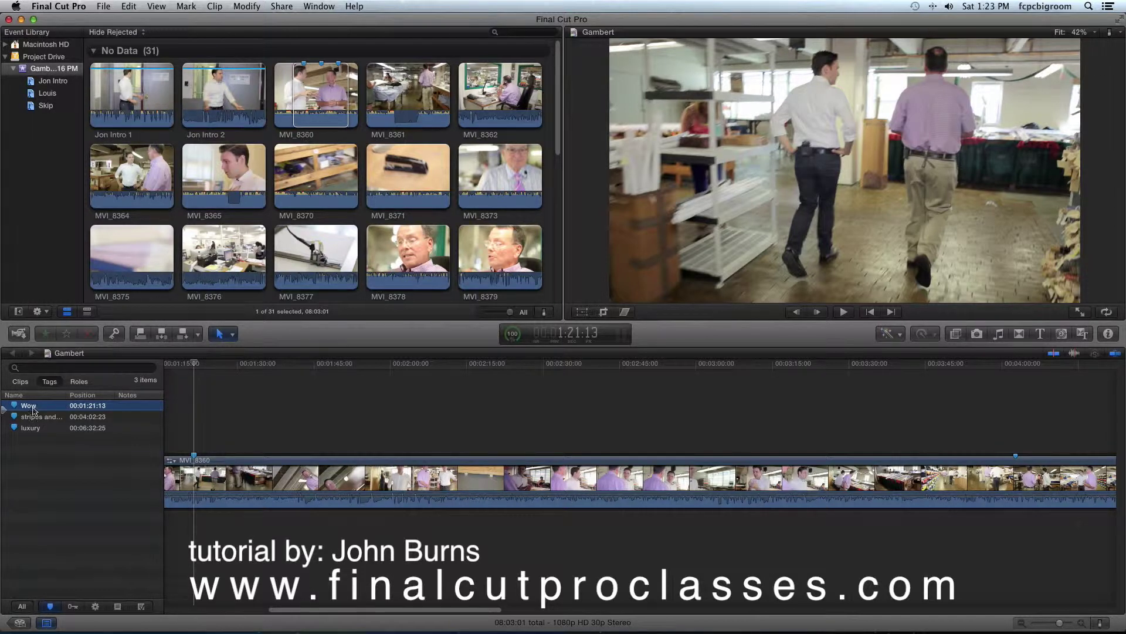
left_click(31, 418)
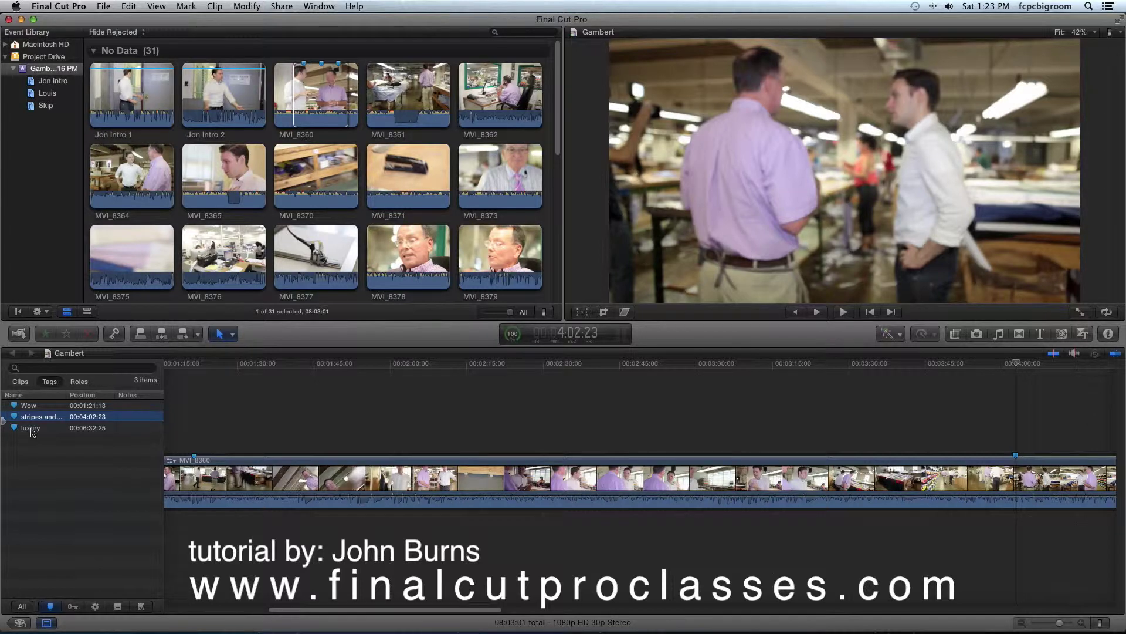
left_click(31, 432)
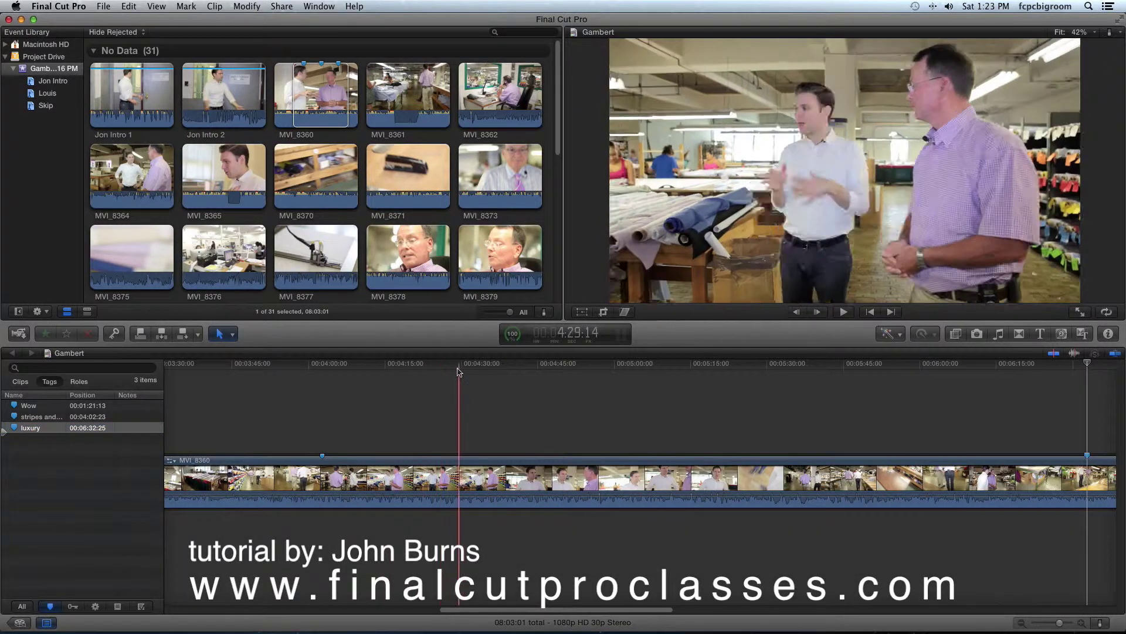
Add a new marker near the 00:05:01:09 position in the timeline
left_click(631, 367)
left_click_drag(631, 367, 578, 365)
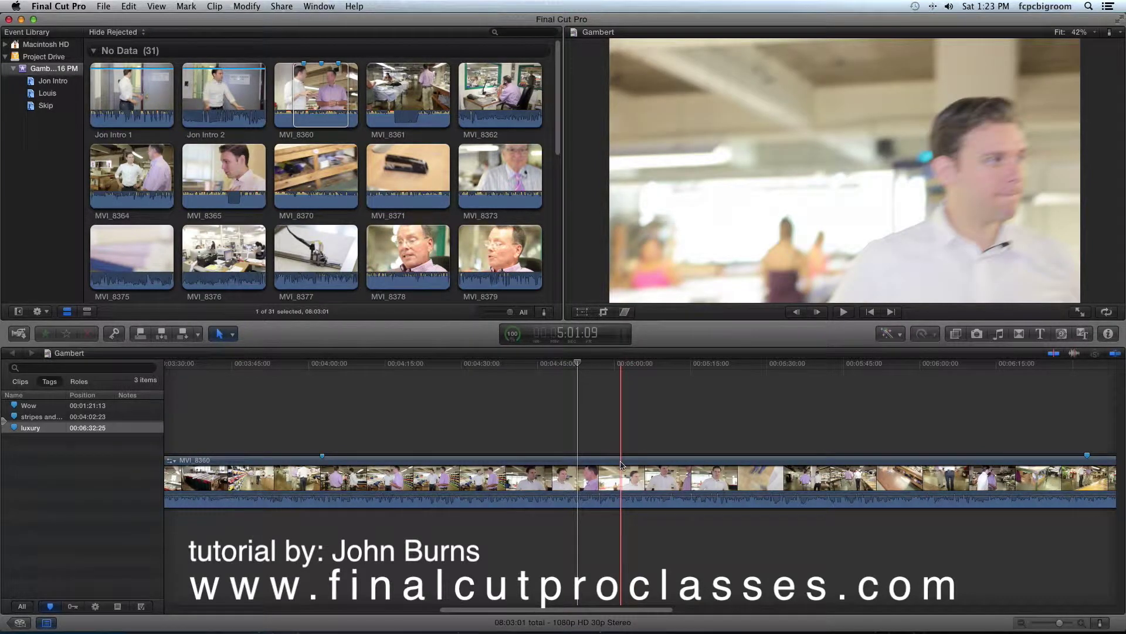
key("m")
key("m")
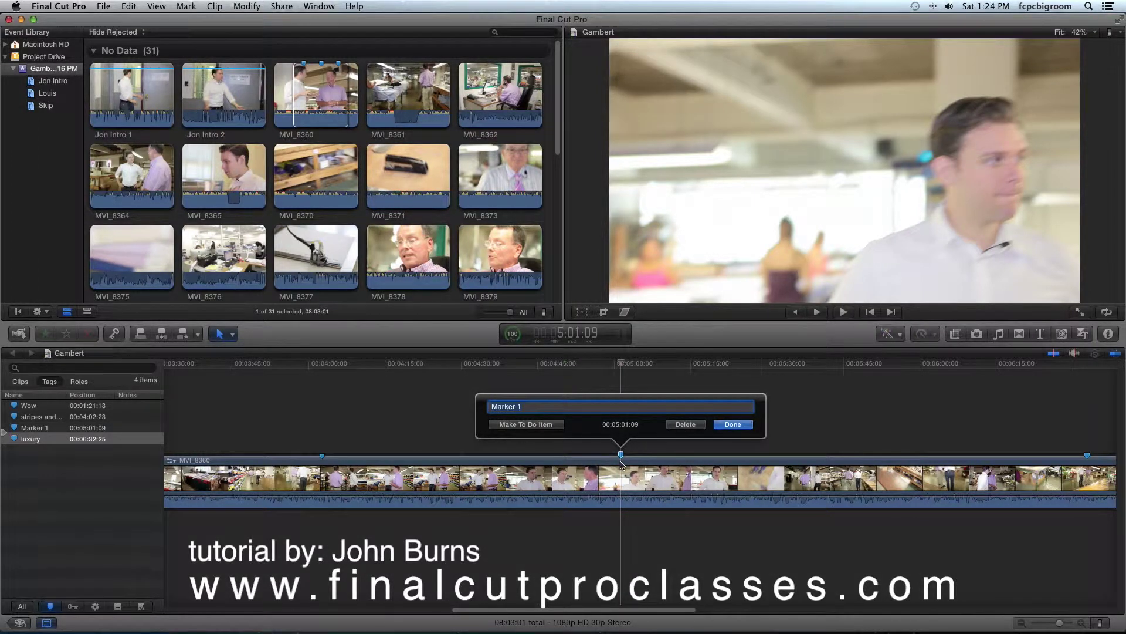
Name the 00:05:01:09 marker 'color correct' and make it a to-do item
type("color correct")
left_click(518, 425)
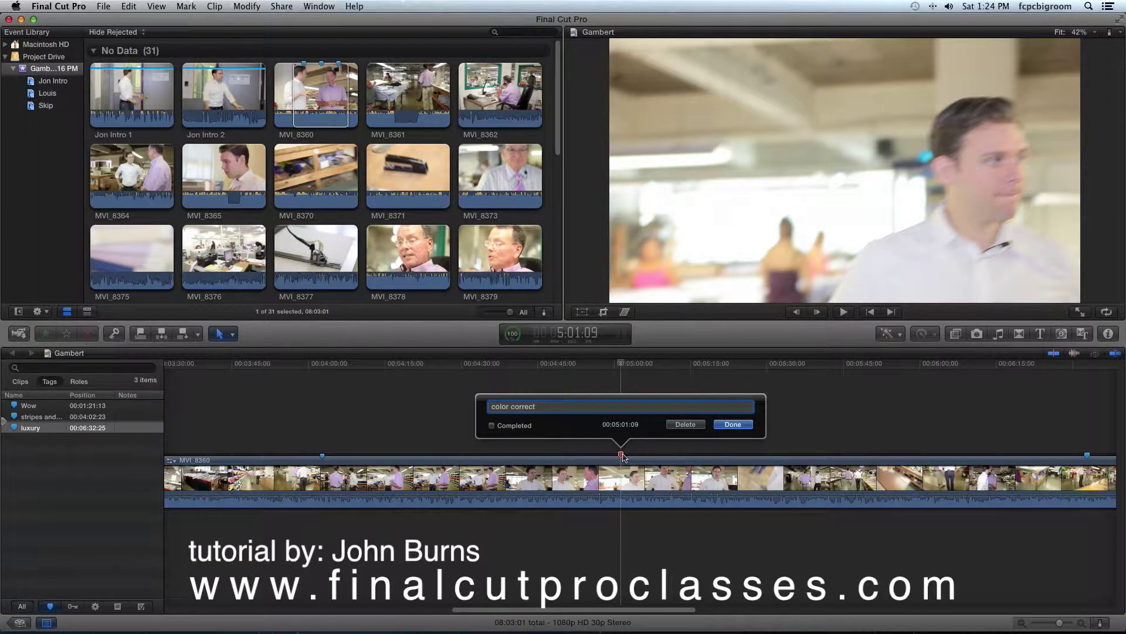
left_click(733, 424)
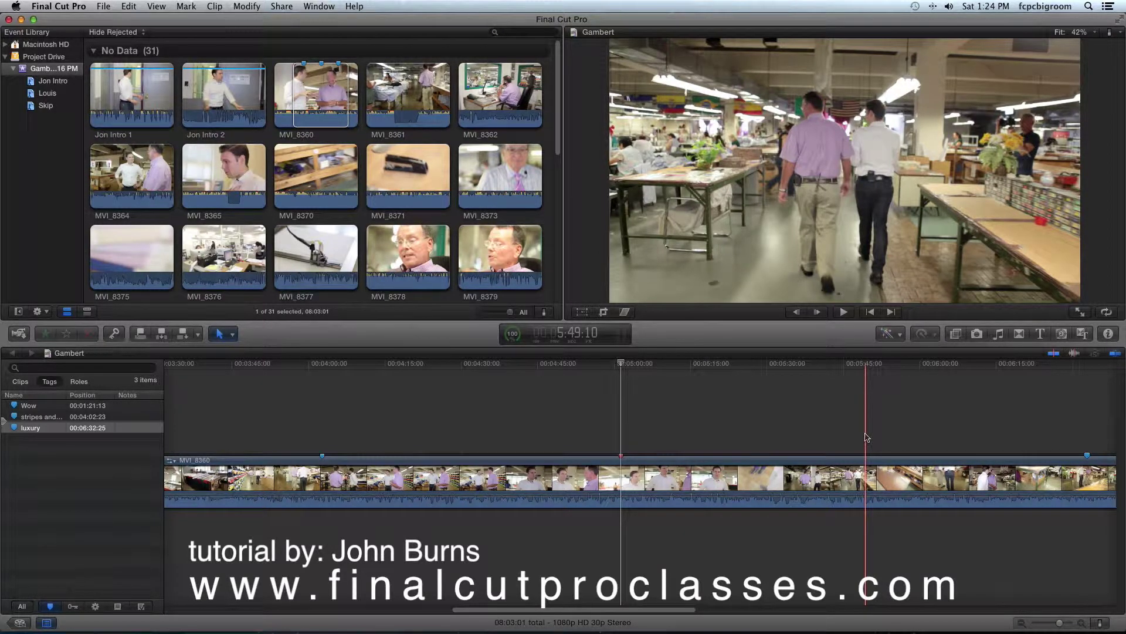
Add a to-do marker named 'Speed effect' at 00:05:49:10
left_click(867, 437)
key("m")
key("m")
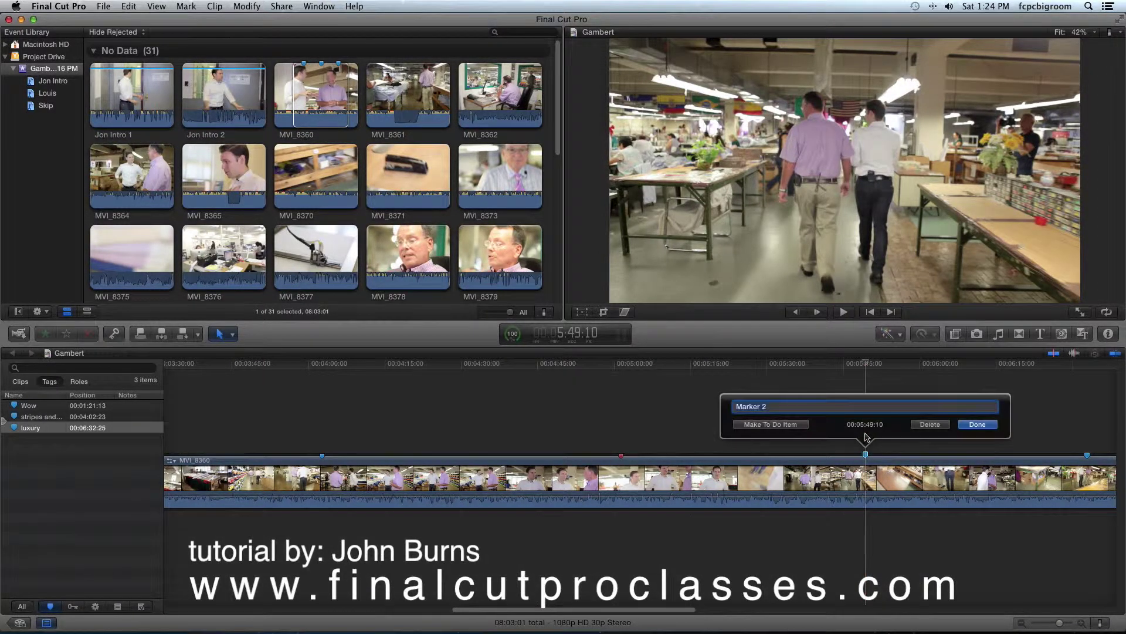
type("Spr")
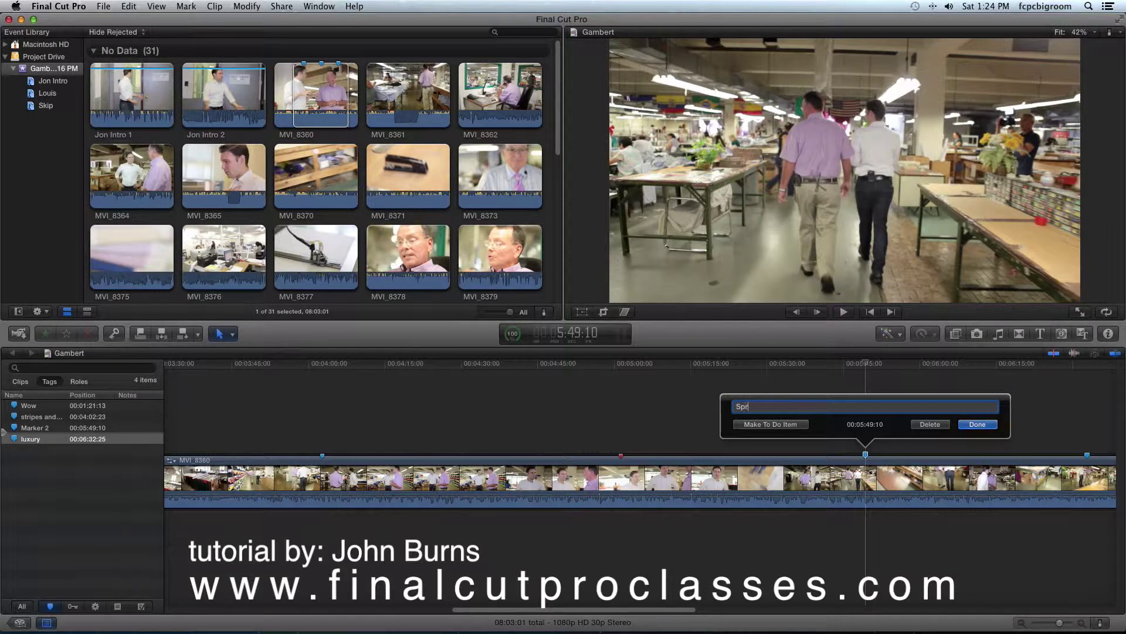
key("BackSpace")
type("eed effect")
left_click(765, 425)
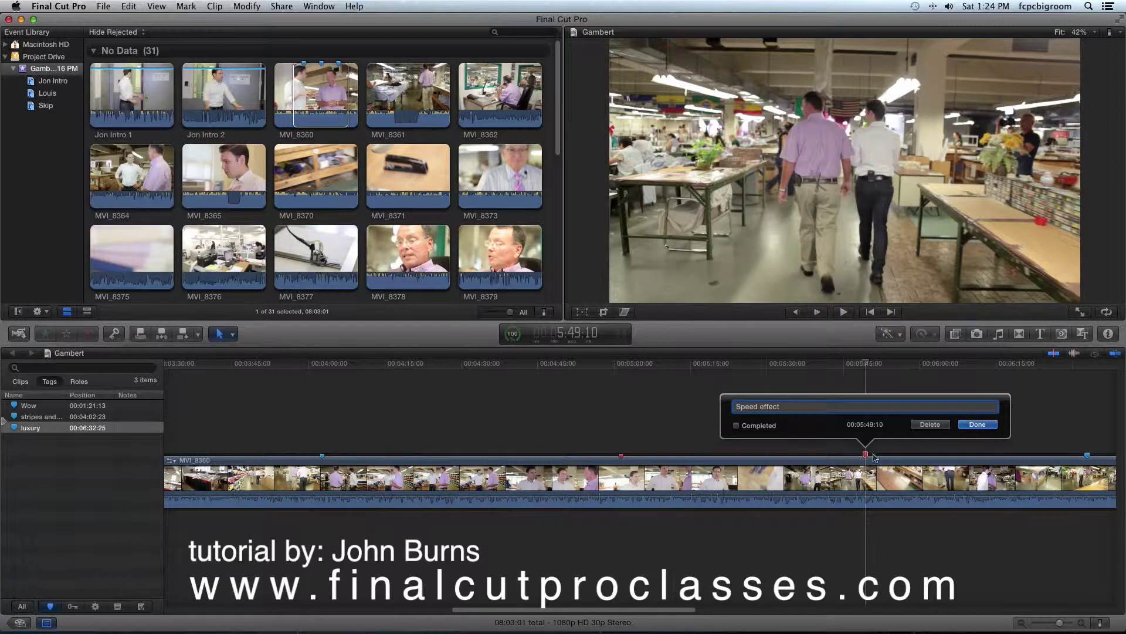
key("Return")
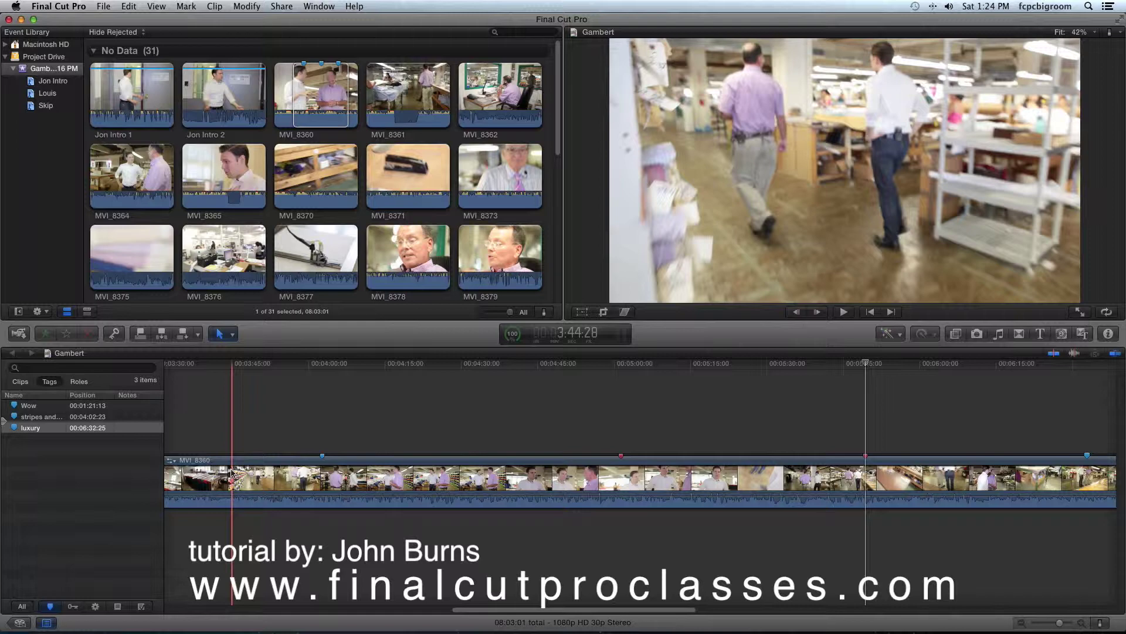
Add a 'BW effect' to-do marker at 3:44:28, then filter the index to incomplete to-dos
key("m")
key("m")
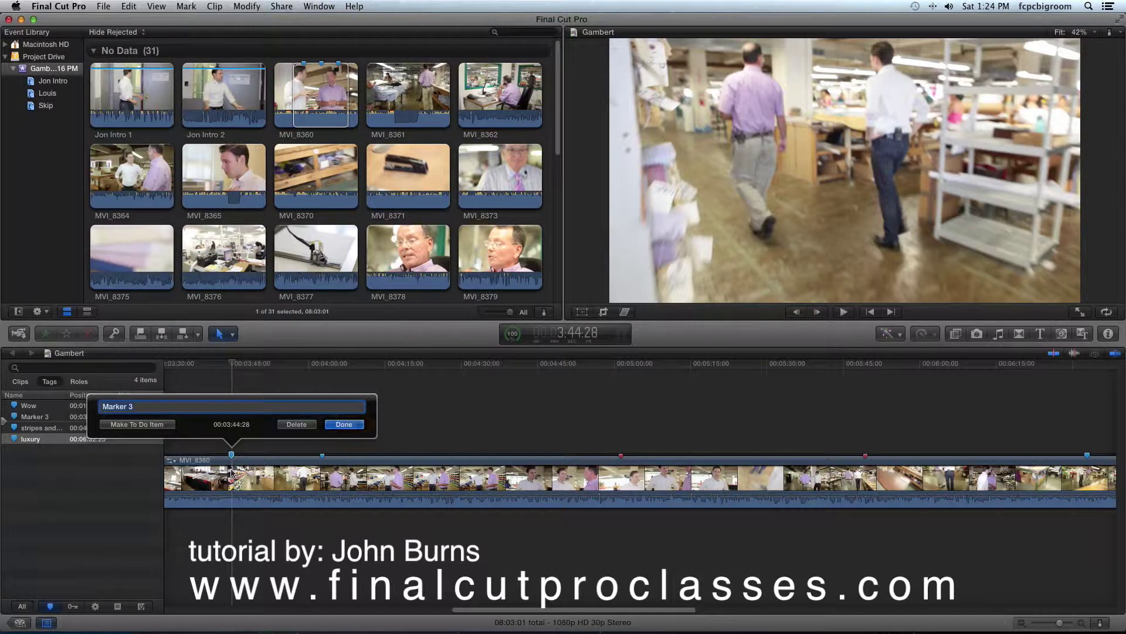
type("BW effect")
left_click(146, 424)
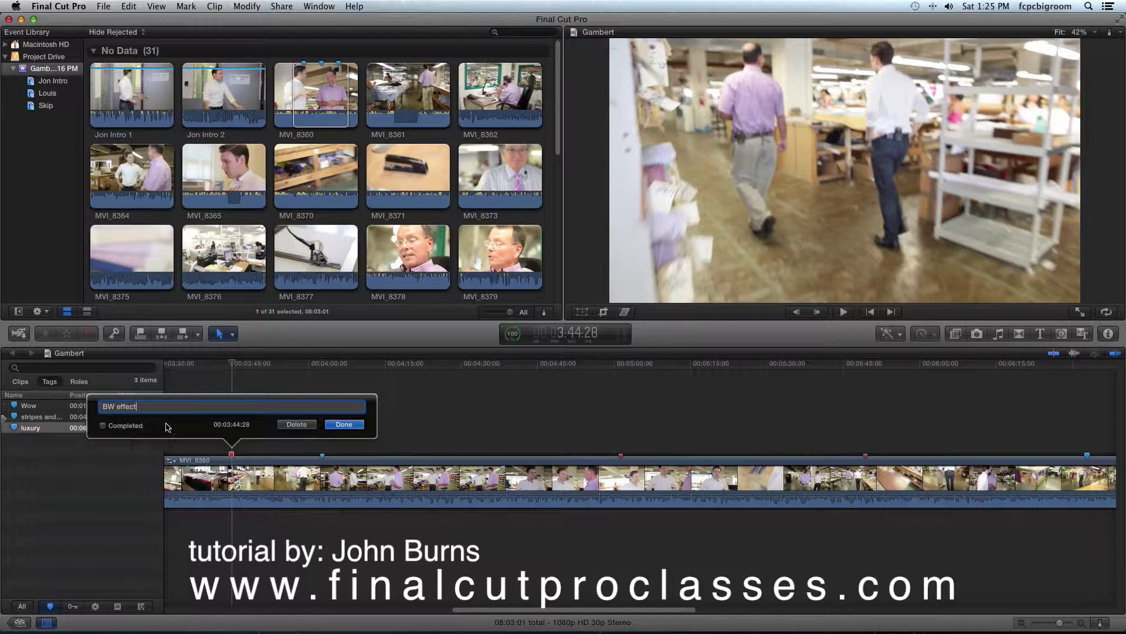
left_click(345, 423)
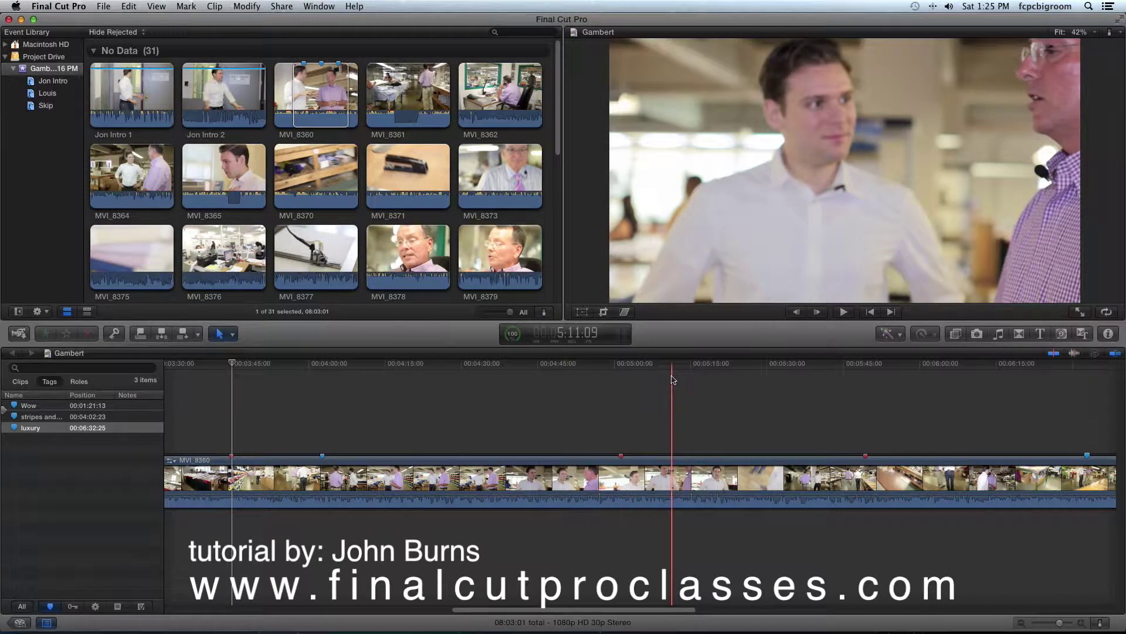
left_click(117, 608)
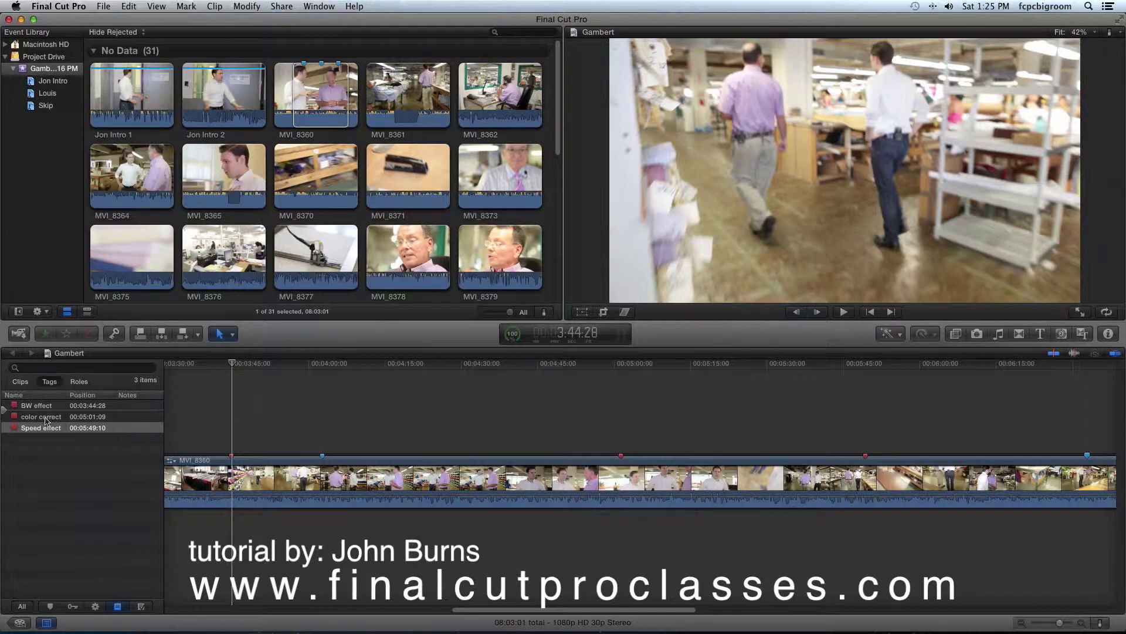
left_click(47, 420)
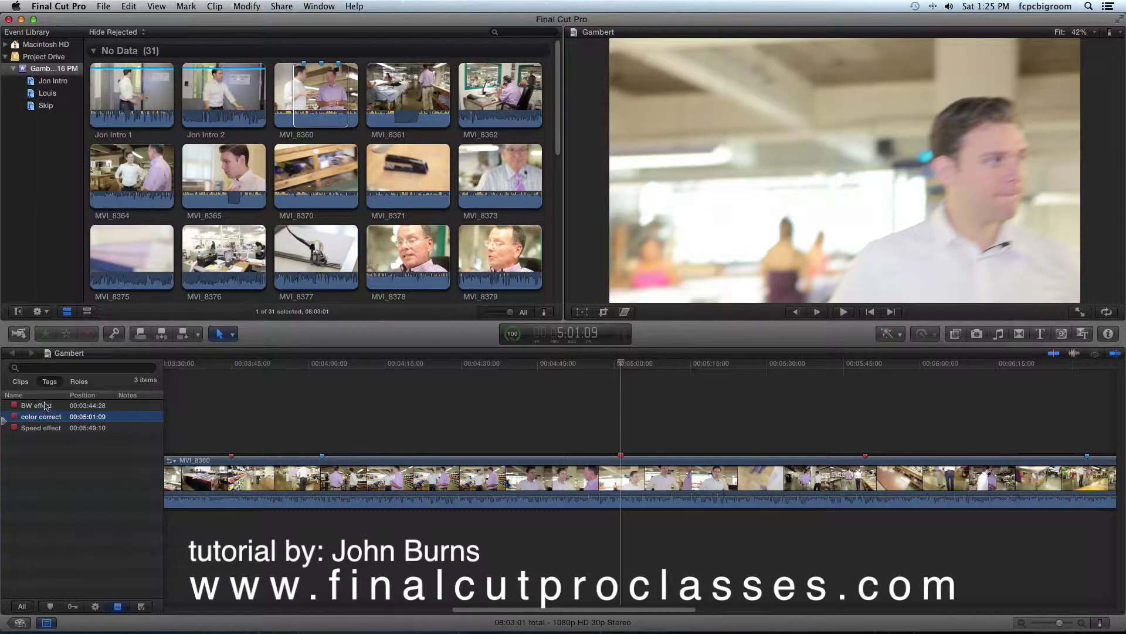
left_click(44, 407)
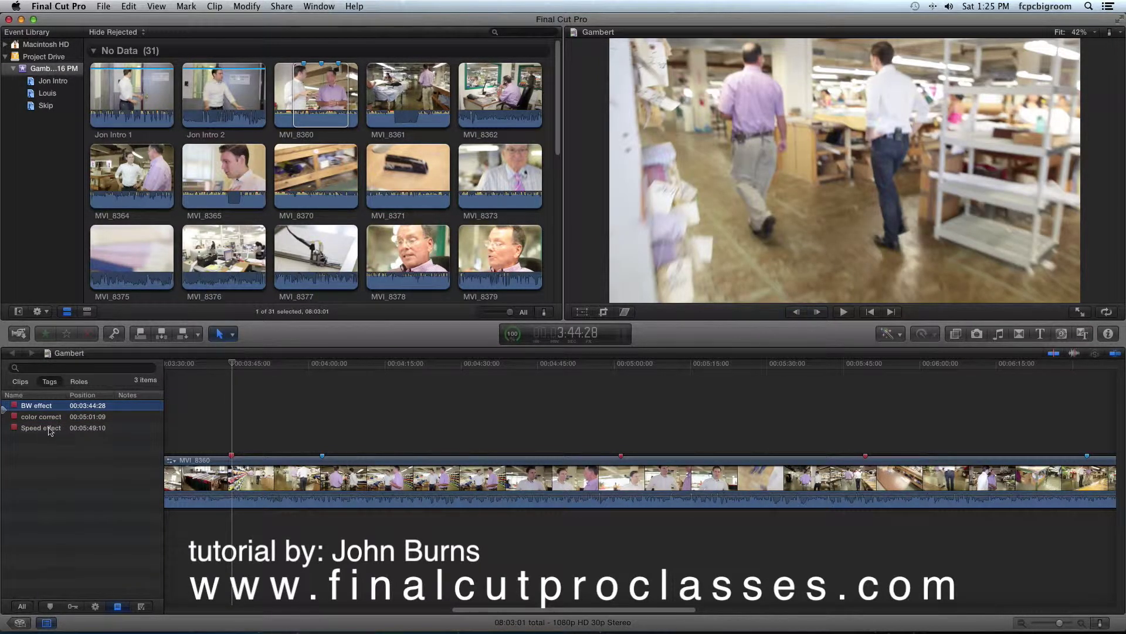
left_click(49, 431)
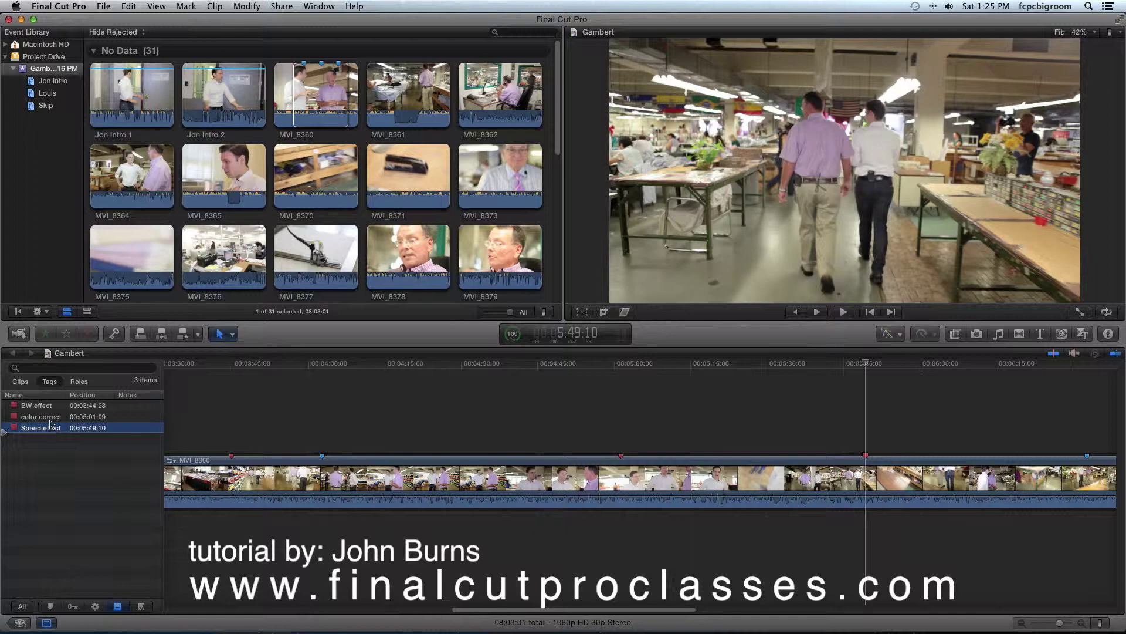
left_click(50, 420)
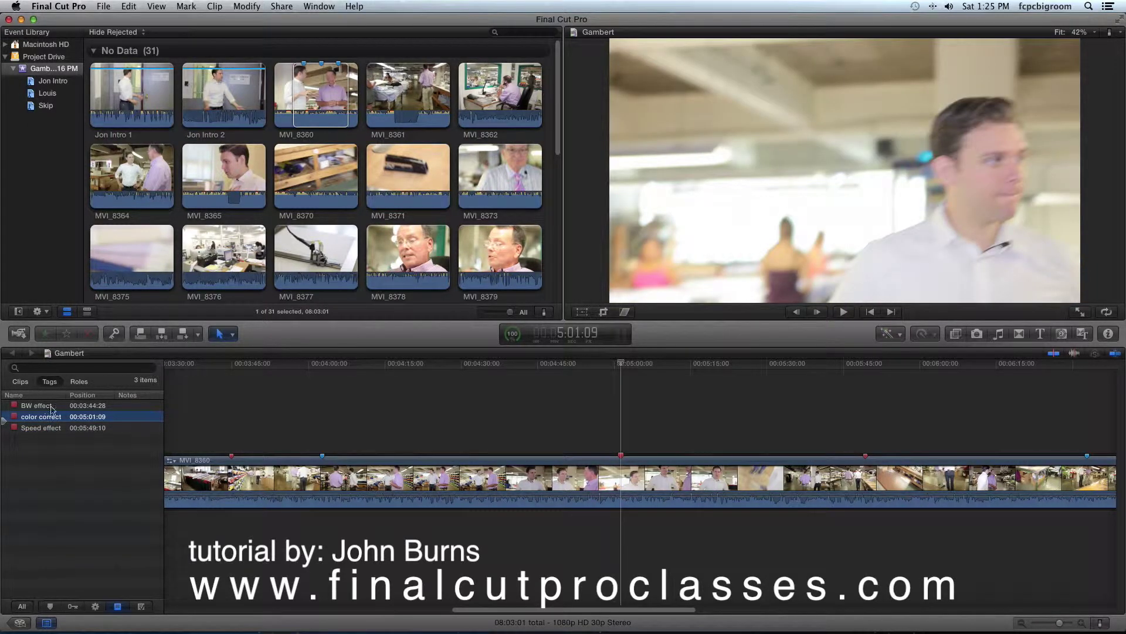
left_click(46, 409)
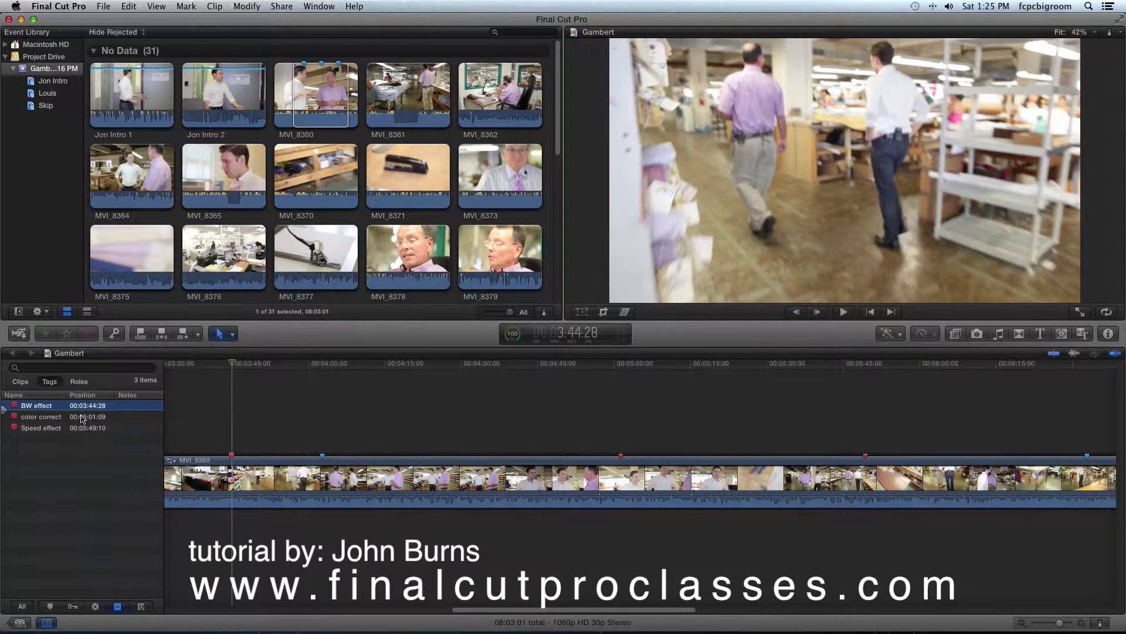
Tick Completed on the BW effect marker and on the color correct to-do in the index
key("shift+m")
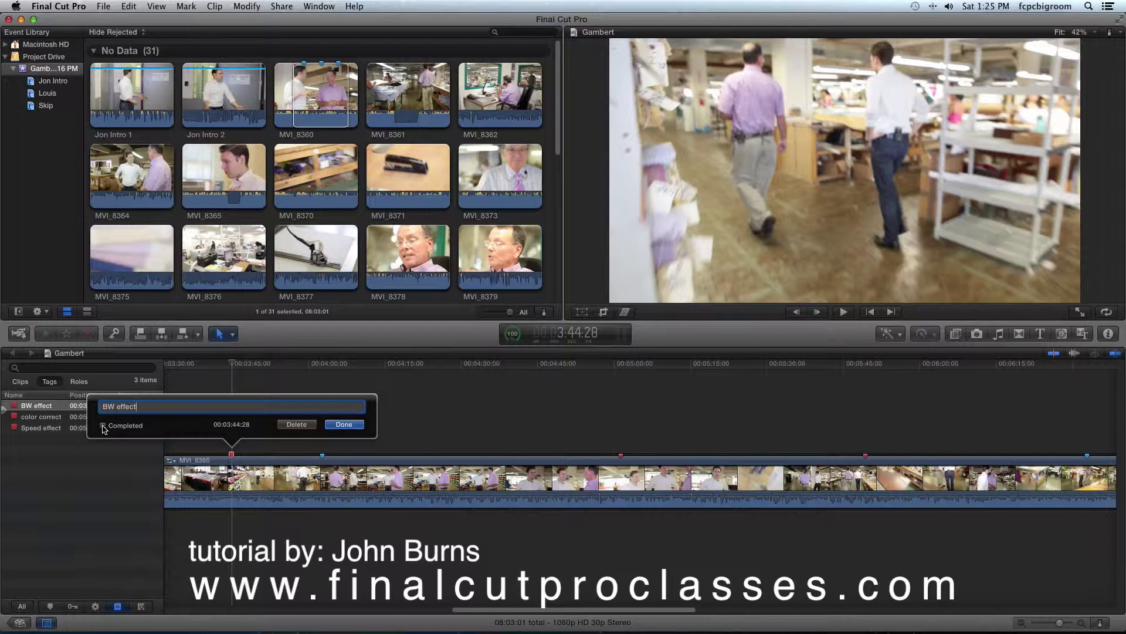
left_click(103, 427)
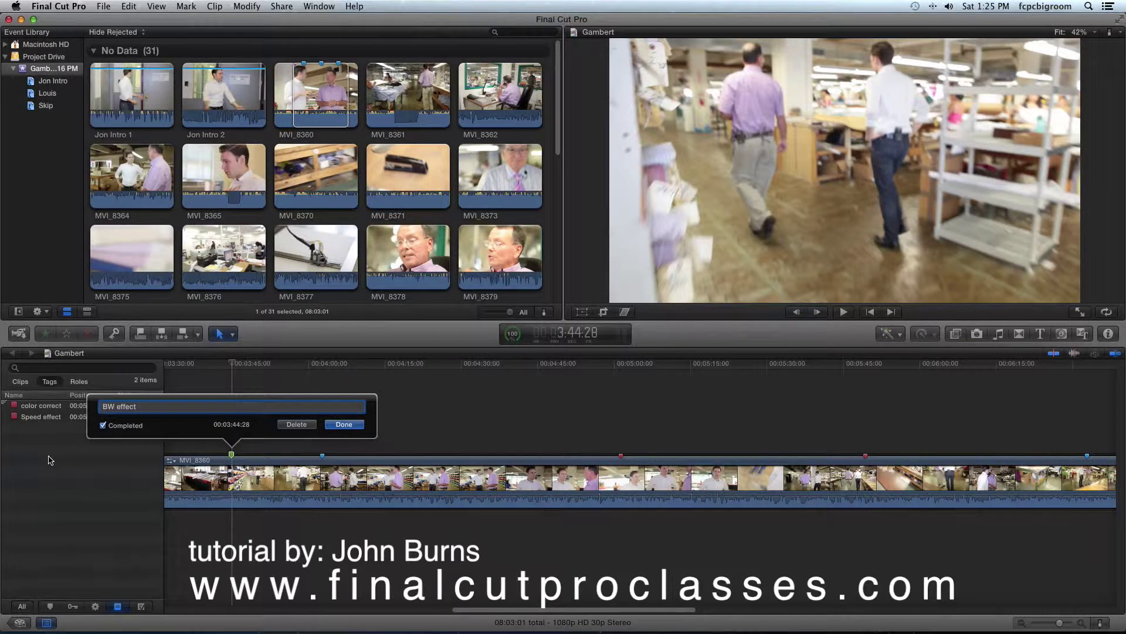
left_click(344, 425)
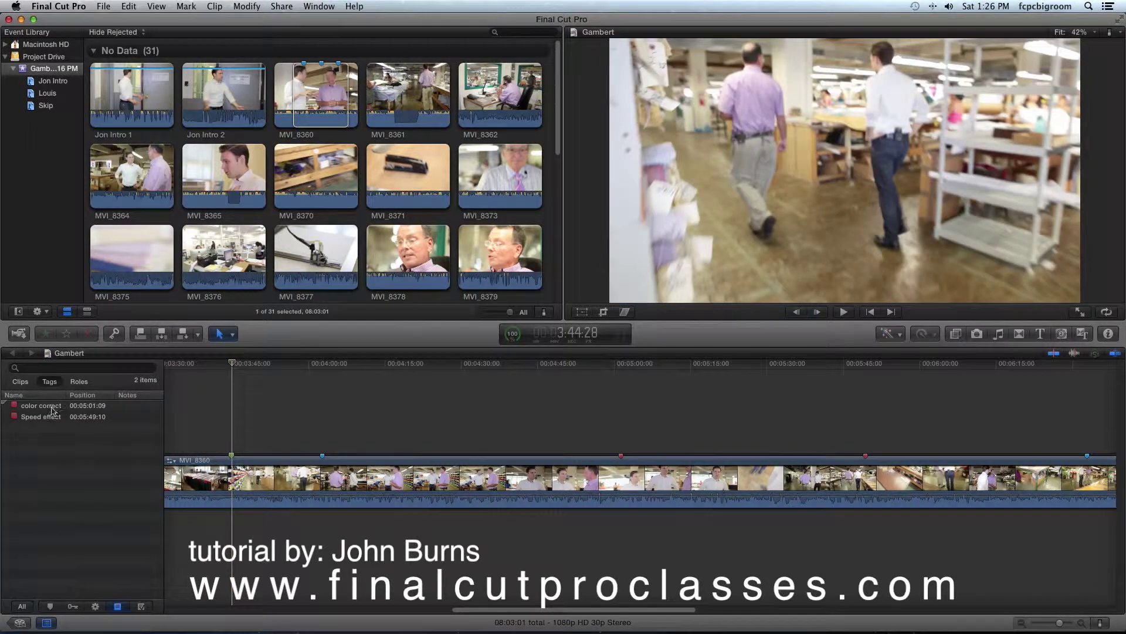
left_click(15, 407)
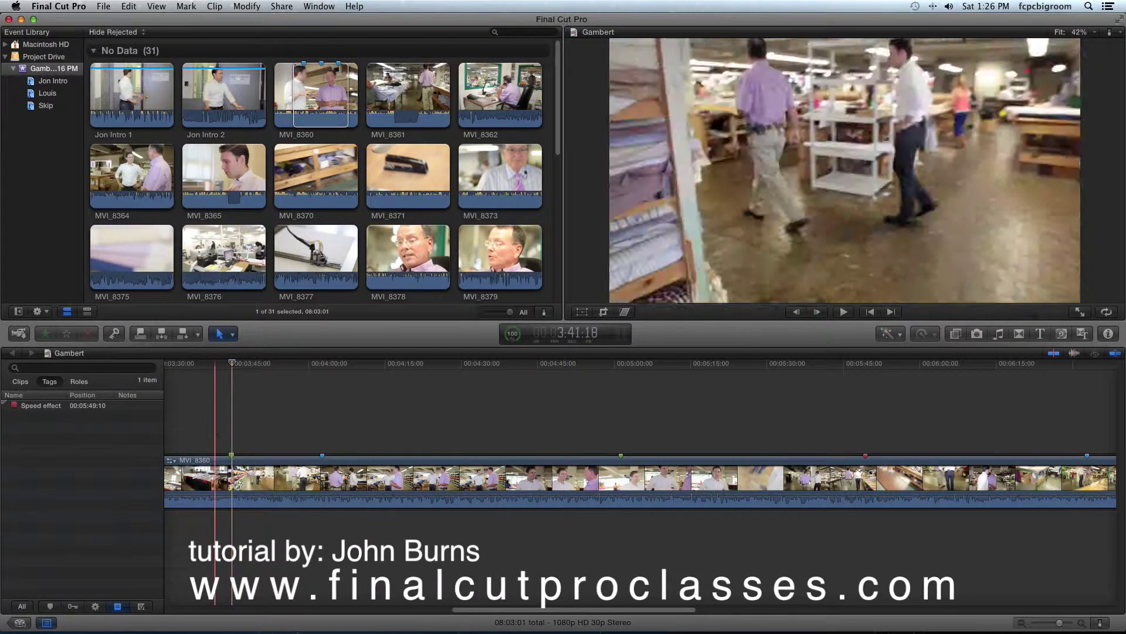
Show completed to-dos, revert BW effect to incomplete, then list the incomplete to-dos
left_click(141, 606)
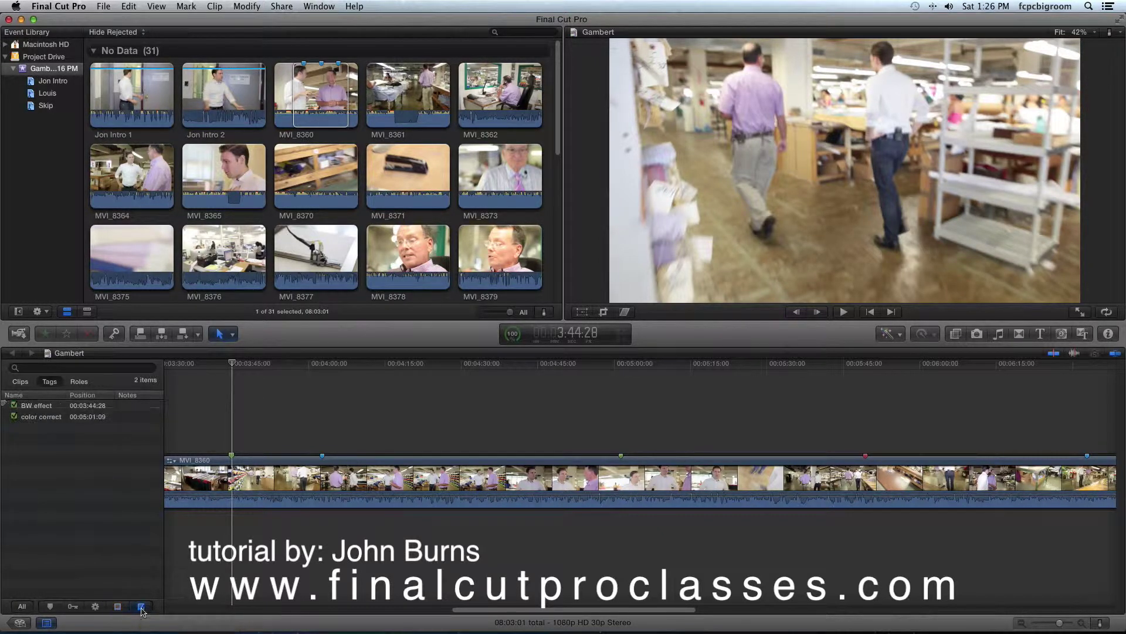
left_click(49, 421)
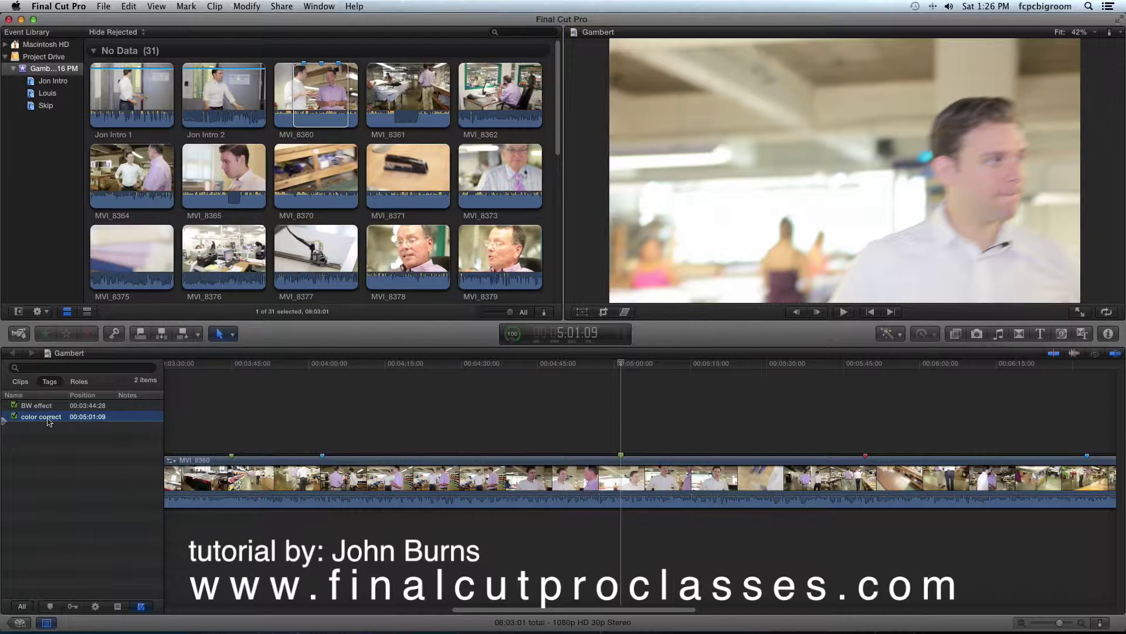
left_click(14, 405)
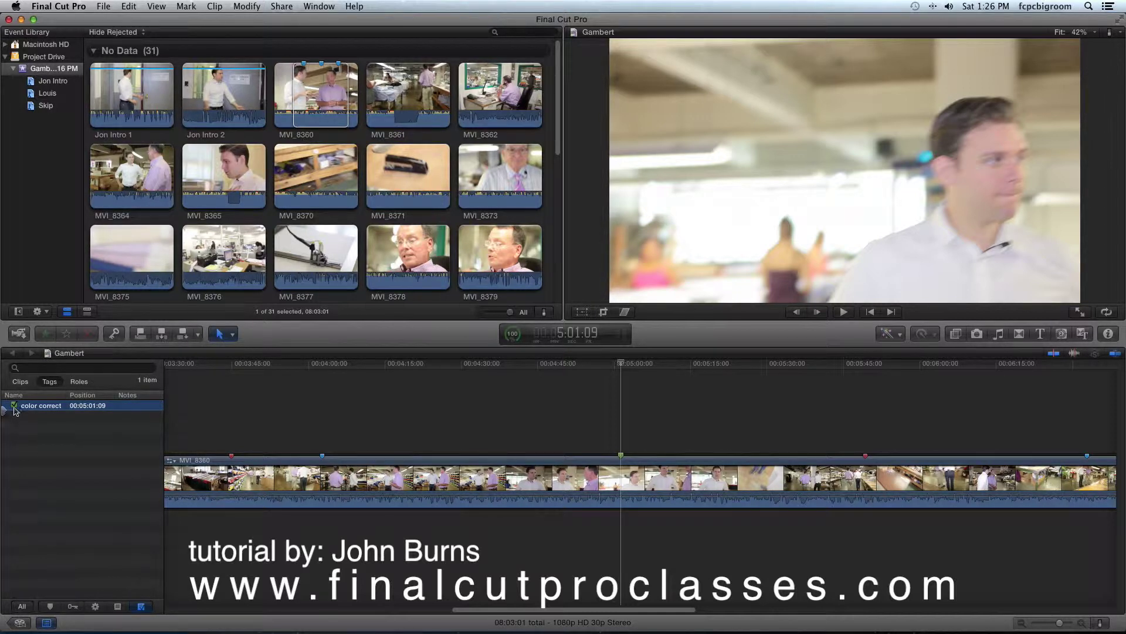
left_click(117, 607)
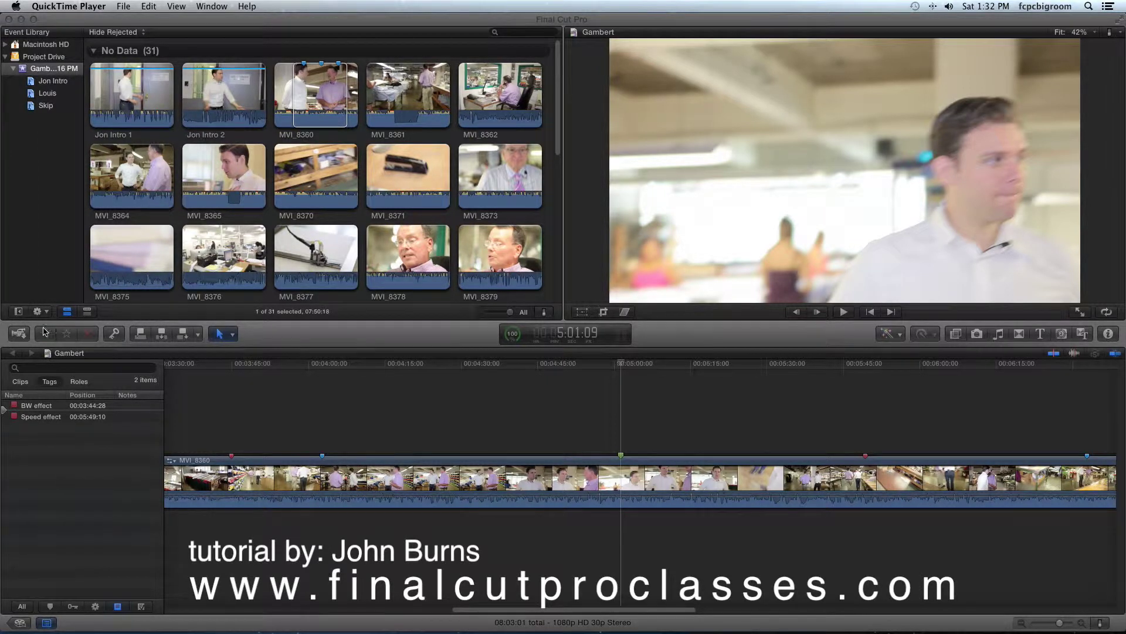
Rate MVI_8364, MVI_8365 and MVI_8377 as favorites, then reselect MVI_8364
left_click(128, 185)
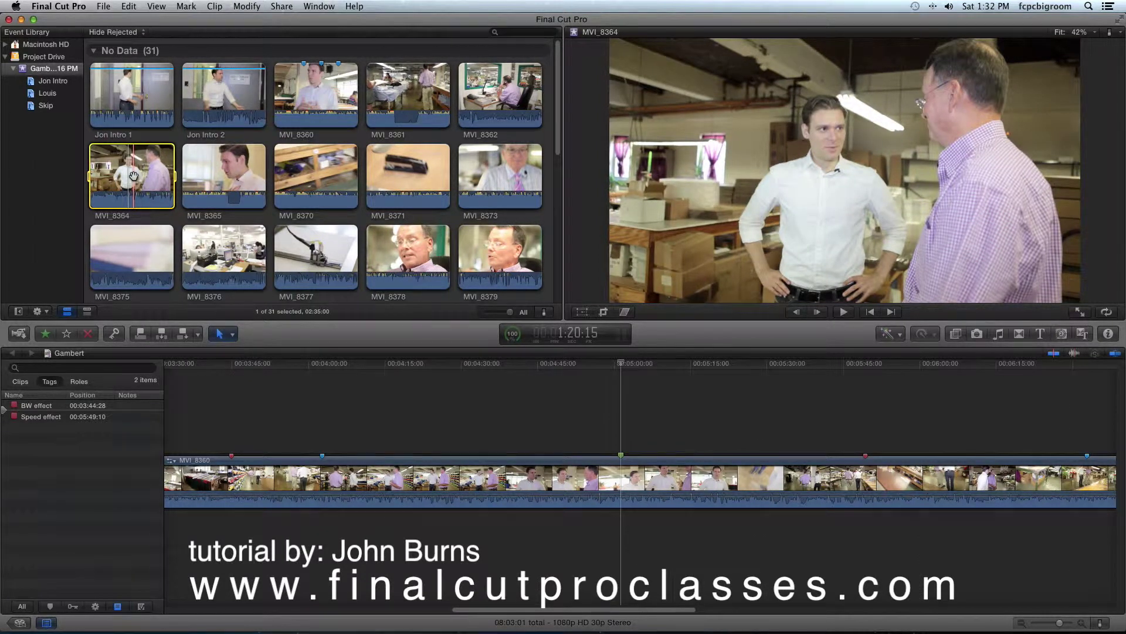
left_click(45, 334)
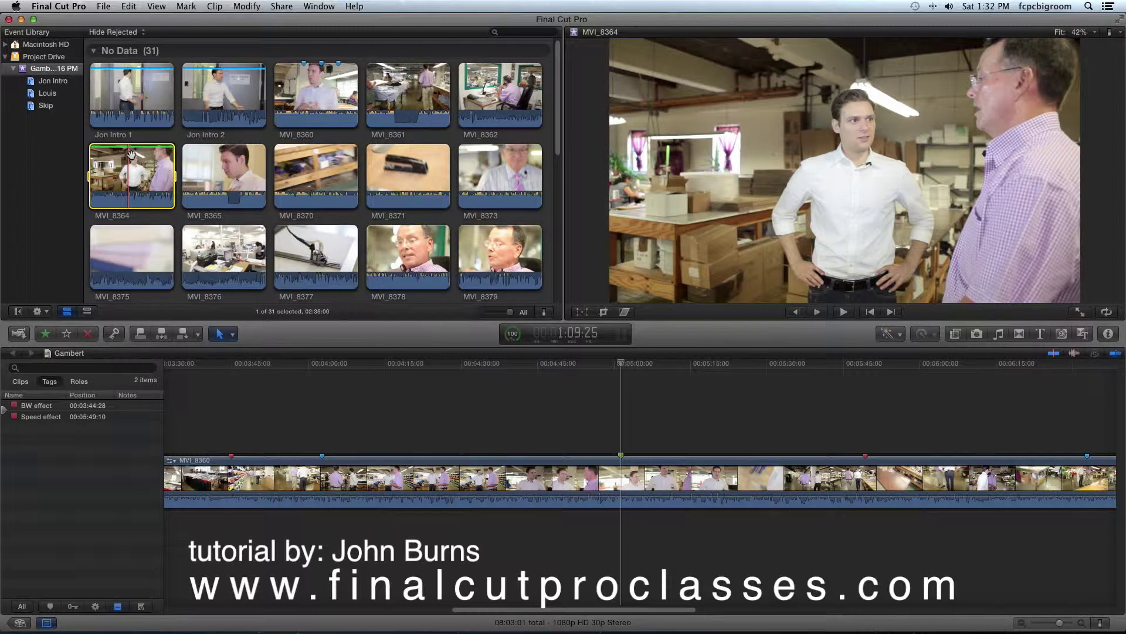
left_click(220, 172)
key("f")
left_click(333, 262)
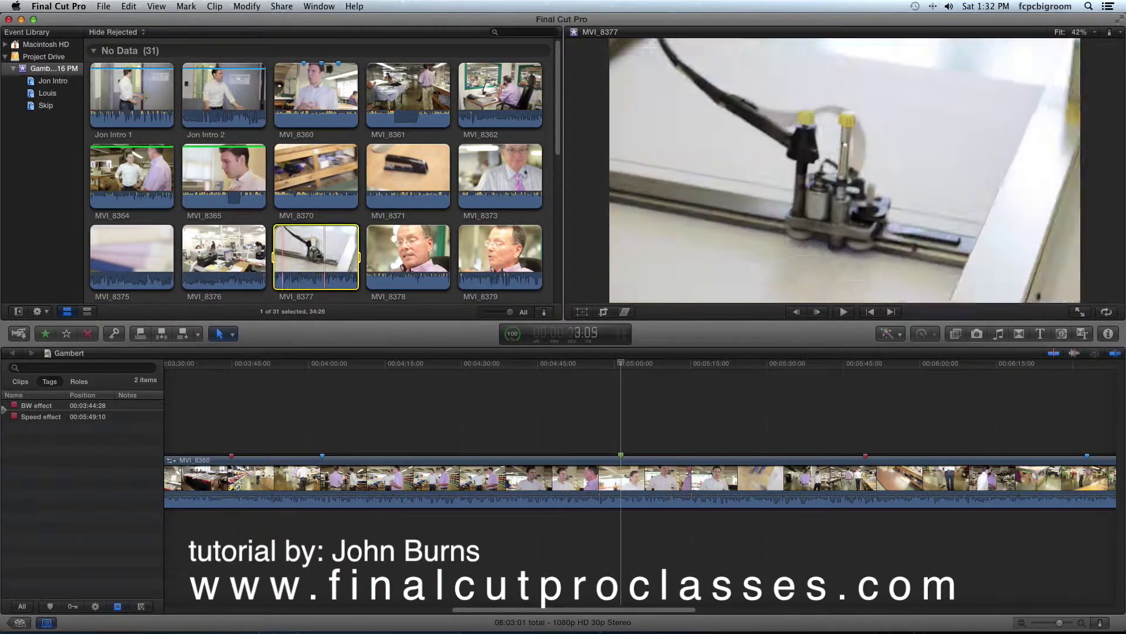
left_click(47, 338)
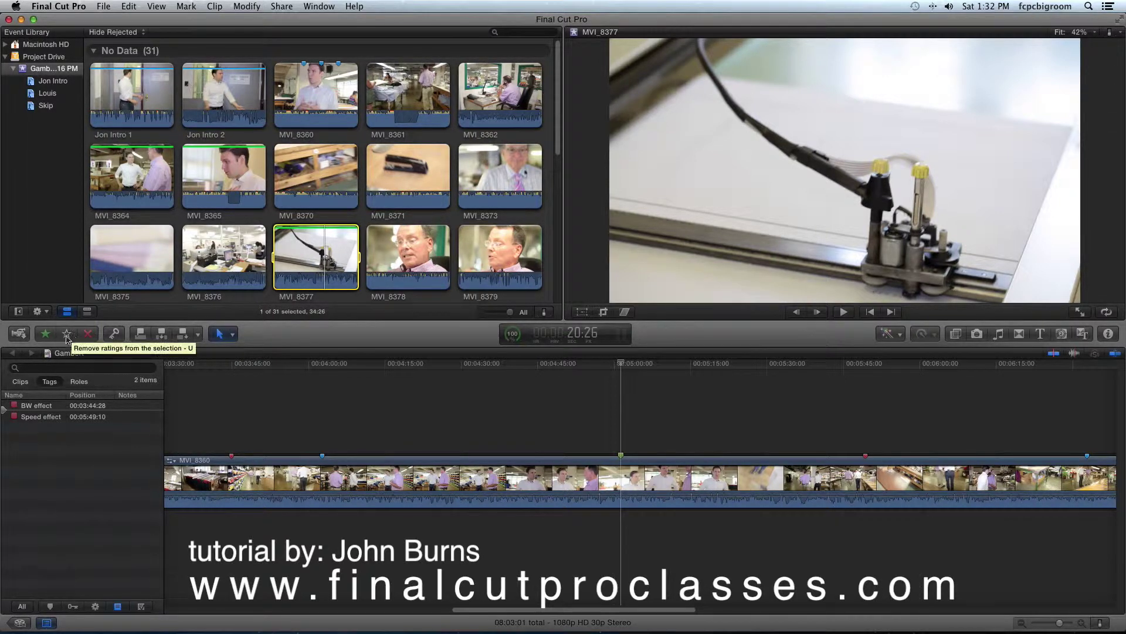
key("Up")
key("Left")
key("Left")
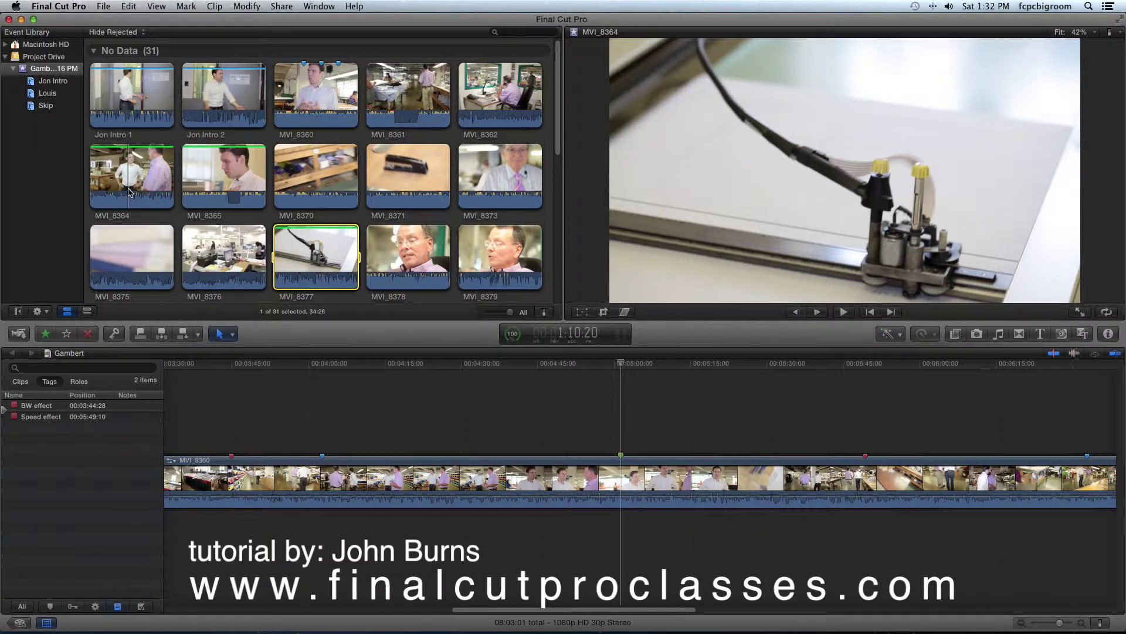
Unrate MVI_8364 and reject clips MVI_8370, MVI_8371 and MVI_8375
left_click(67, 334)
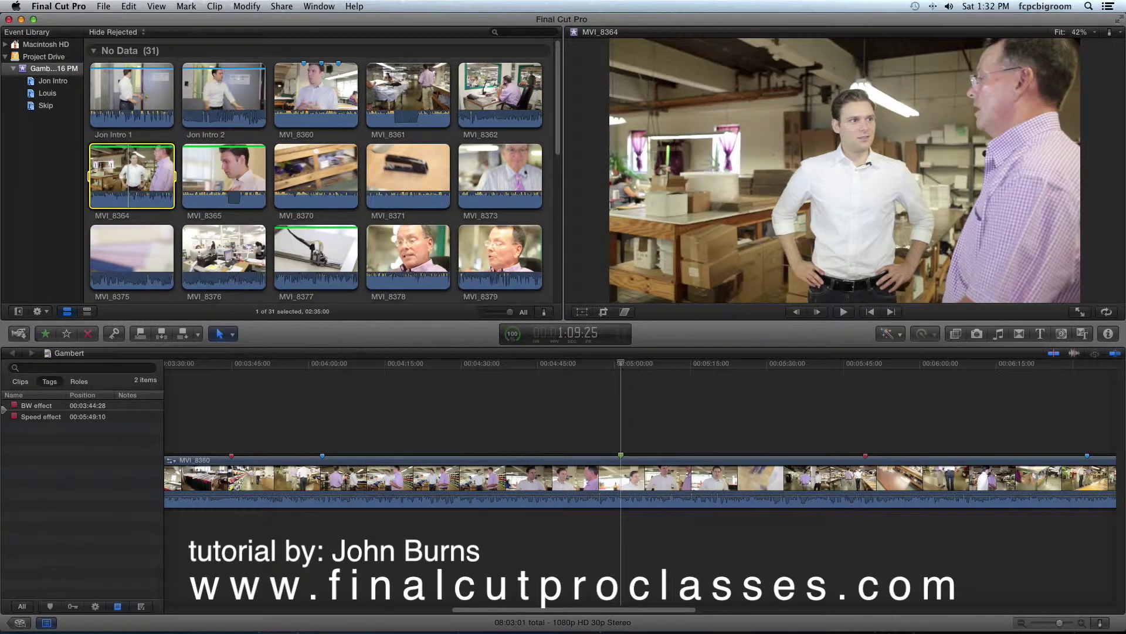
left_click(291, 172)
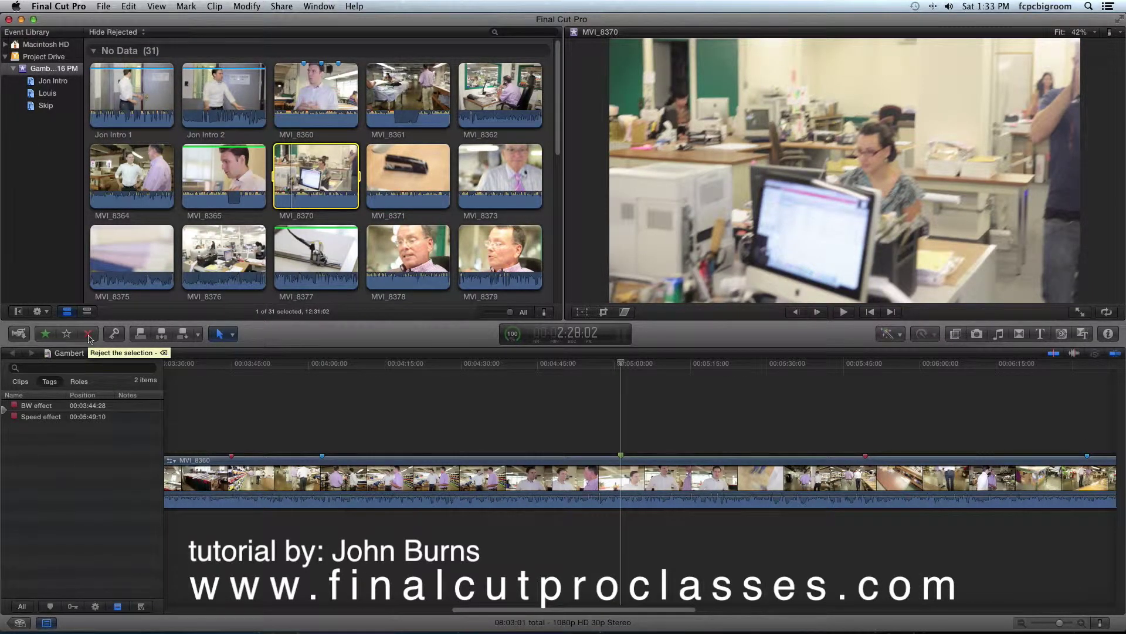
left_click(89, 334)
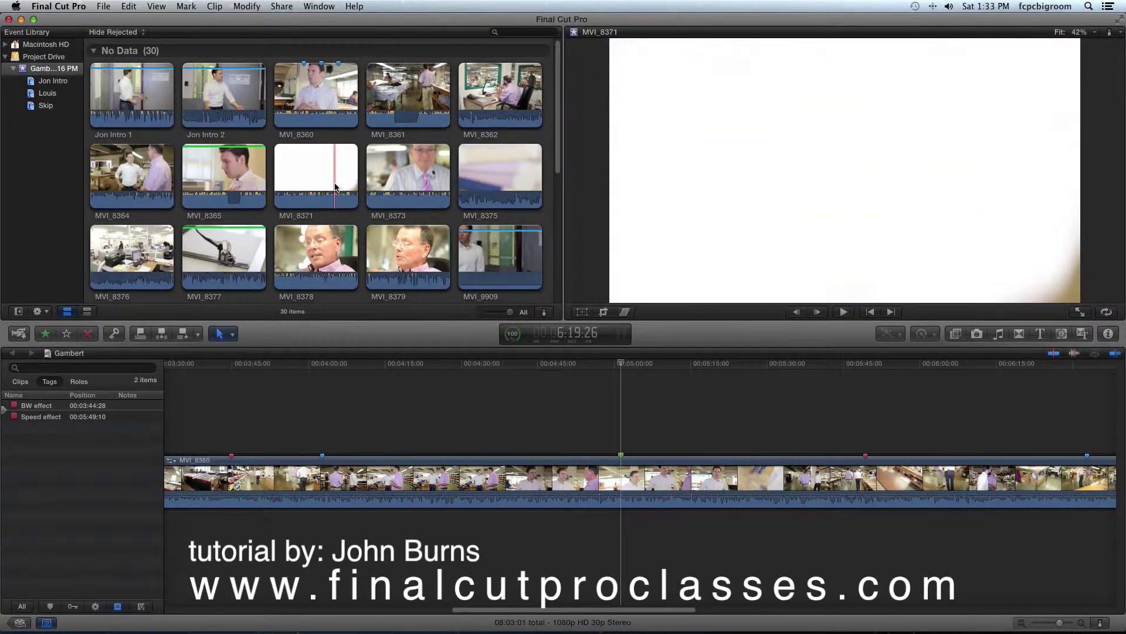
left_click(335, 187)
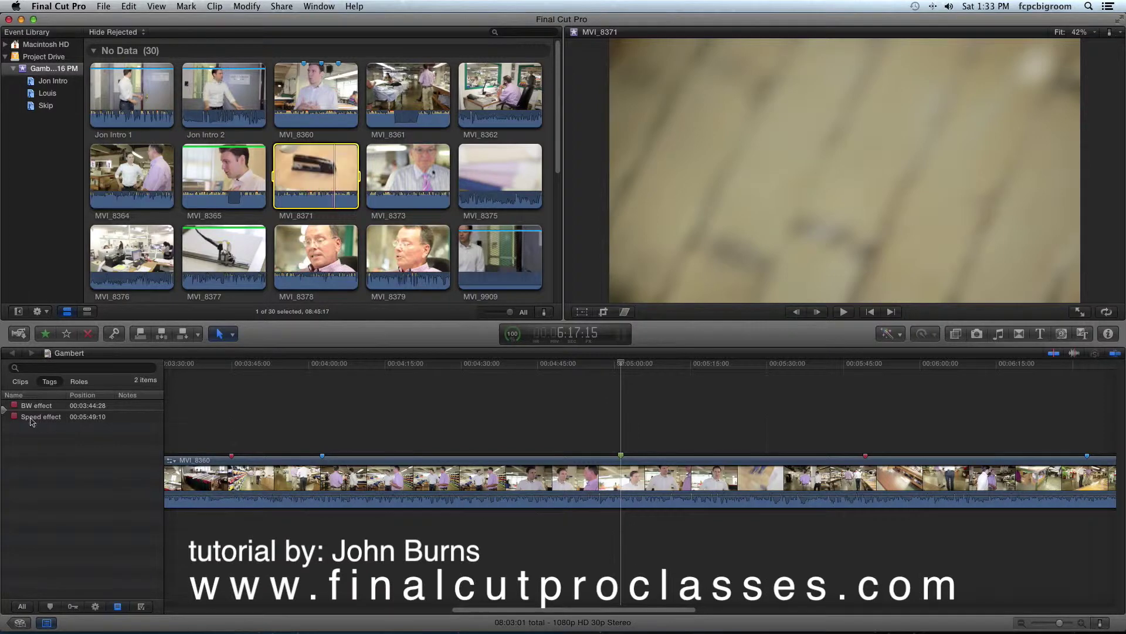
left_click(88, 336)
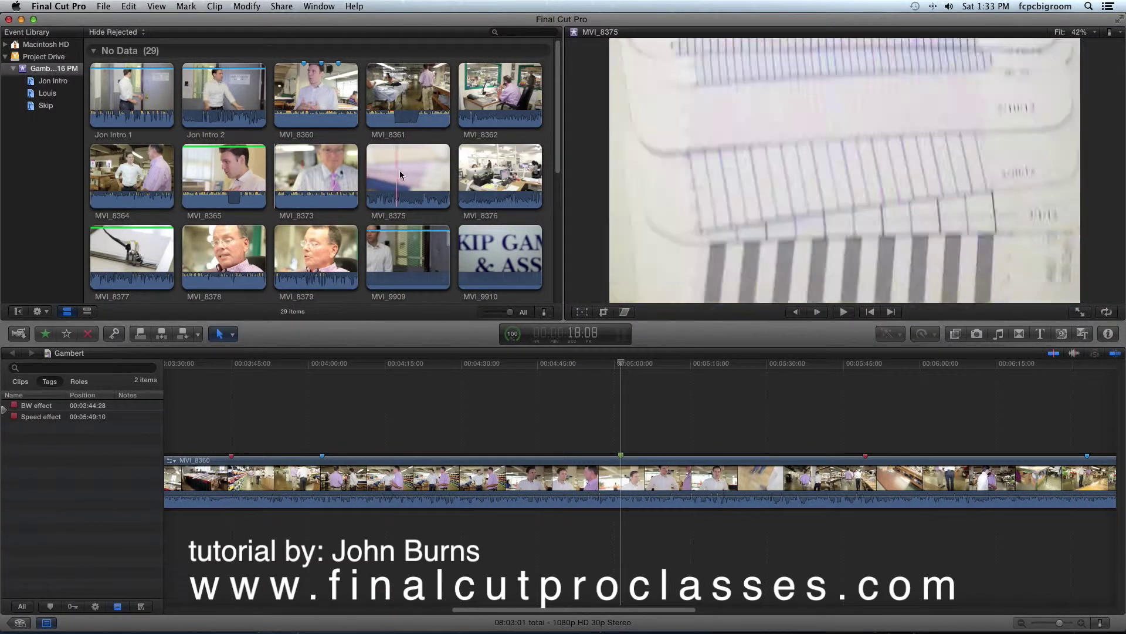
left_click(402, 176)
left_click(88, 336)
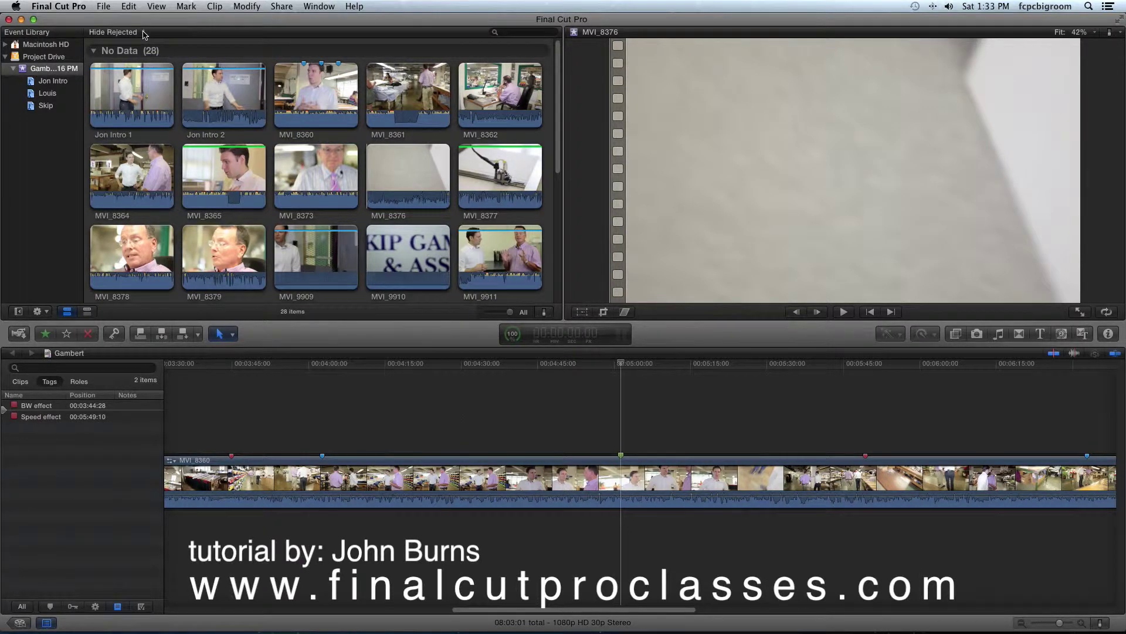
left_click(144, 34)
With All Clips shown, reject MVI_8373, then set the browser filter back to Hide Rejected
left_click(116, 28)
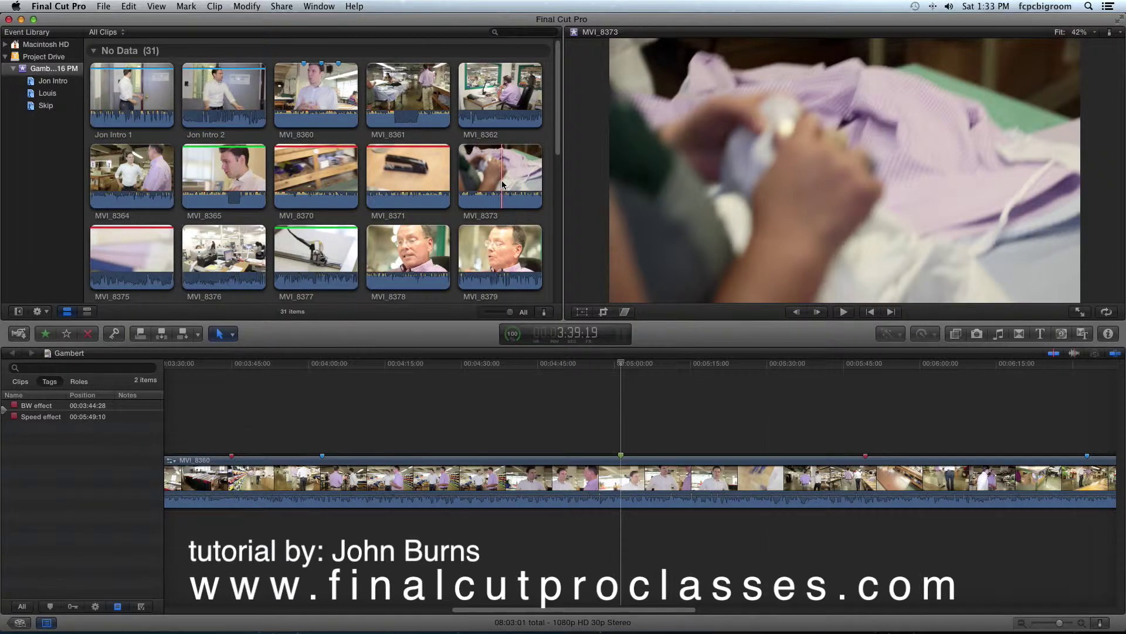
left_click(502, 185)
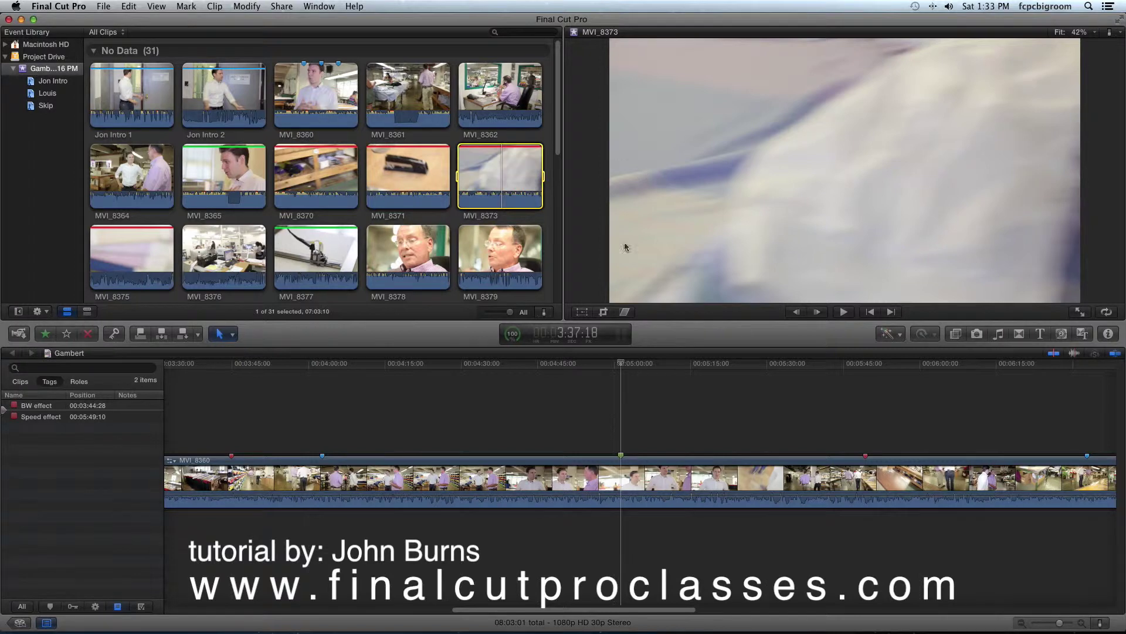
left_click(124, 34)
left_click(122, 36)
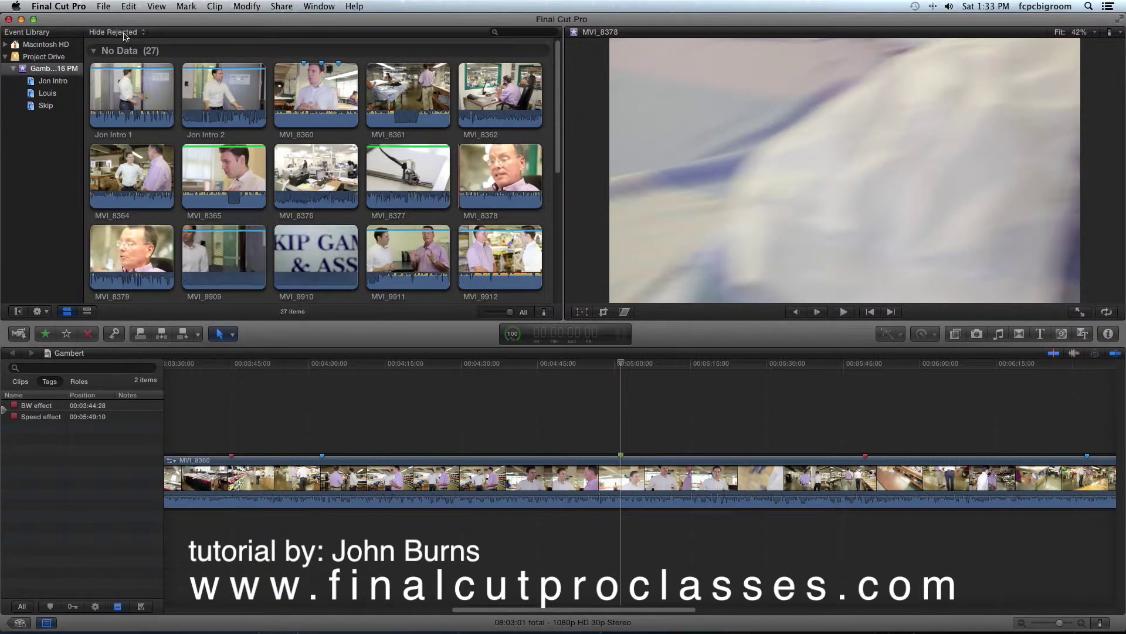